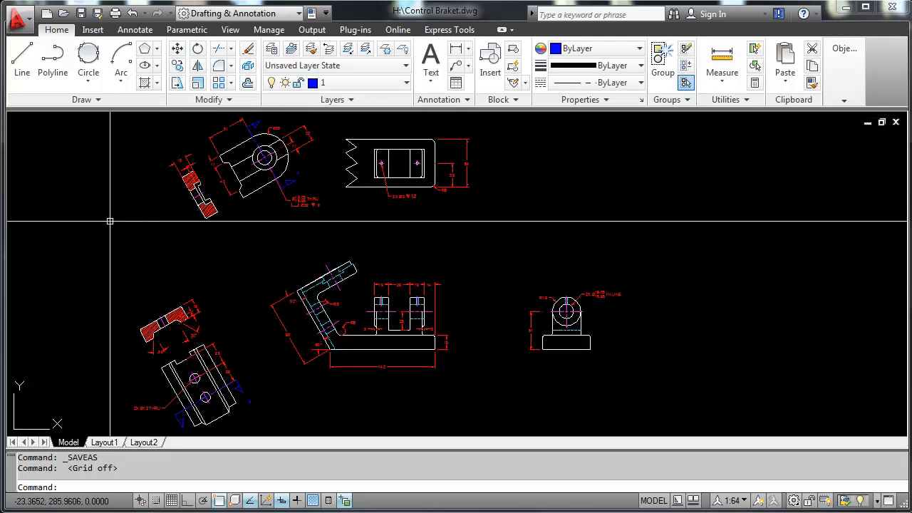
# Step: Move the side view with its dimensions horizontally closer to the front view, with Ortho mode on
pyautogui.click(178, 48)
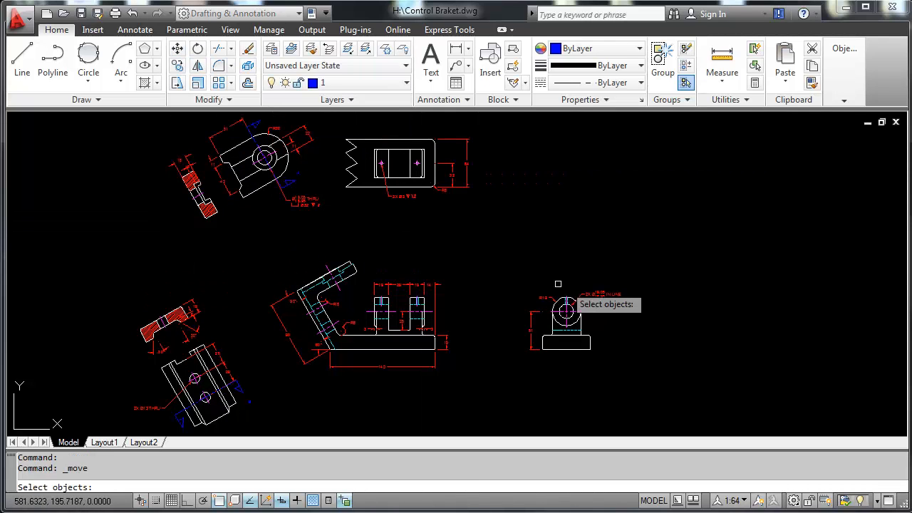
pyautogui.click(491, 262)
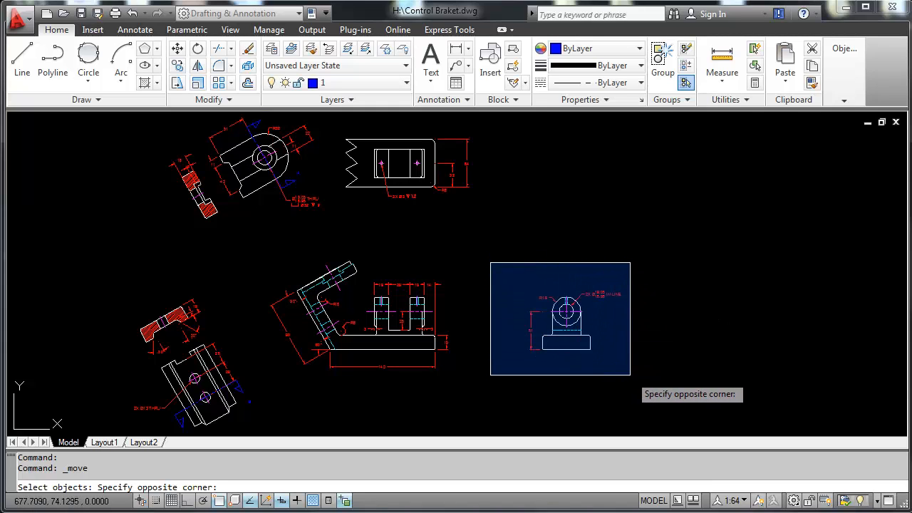
pyautogui.click(631, 376)
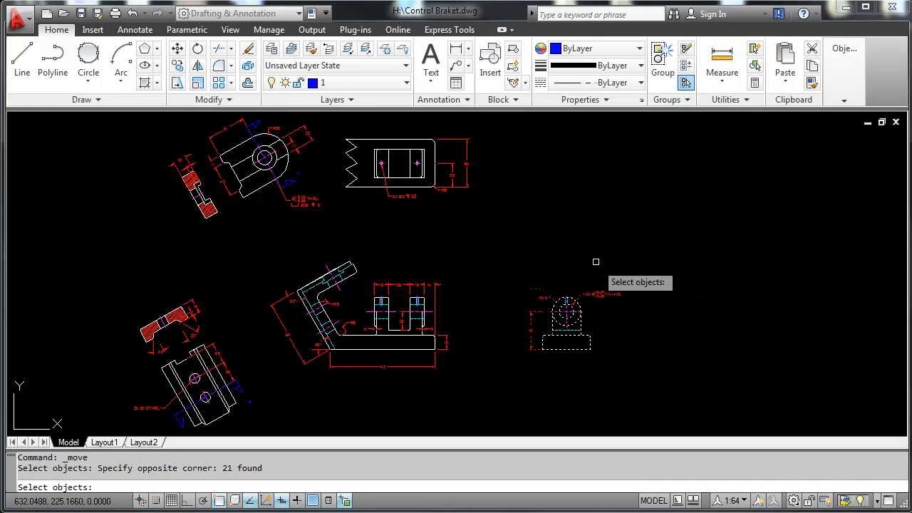
pyautogui.press('Return')
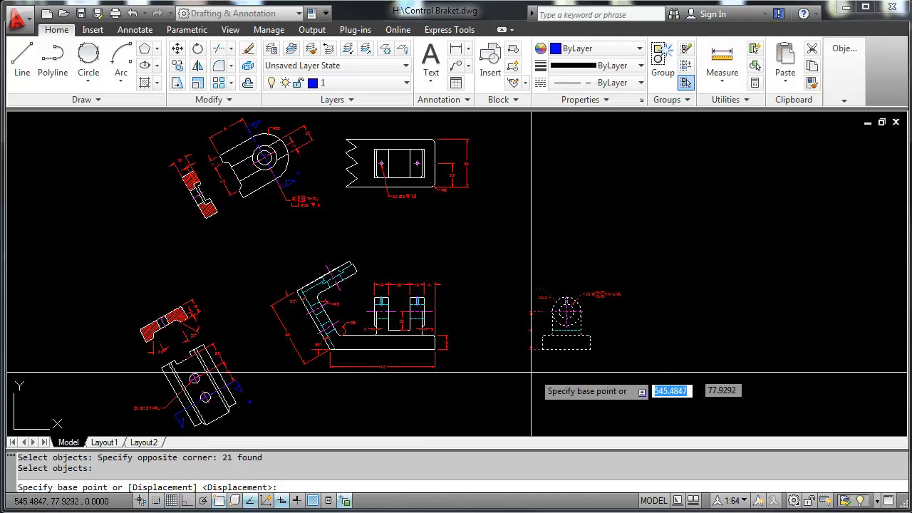
pyautogui.click(476, 397)
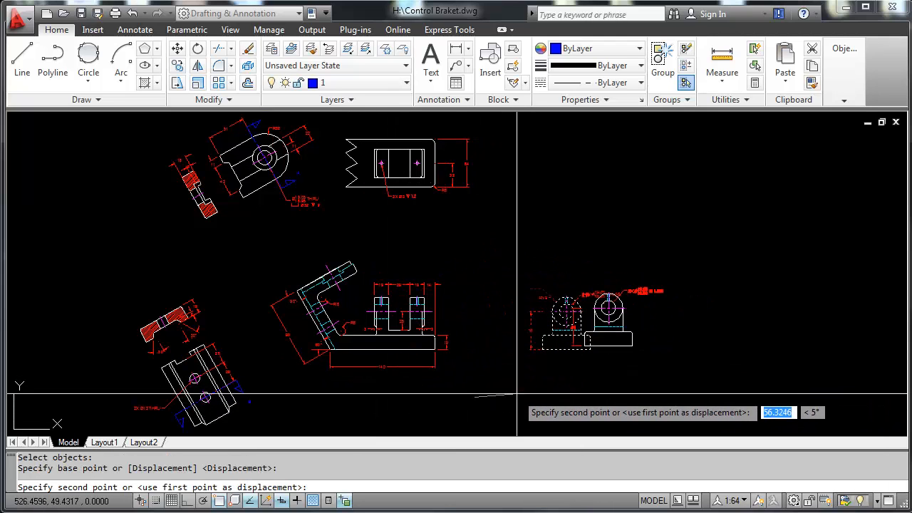
pyautogui.click(205, 502)
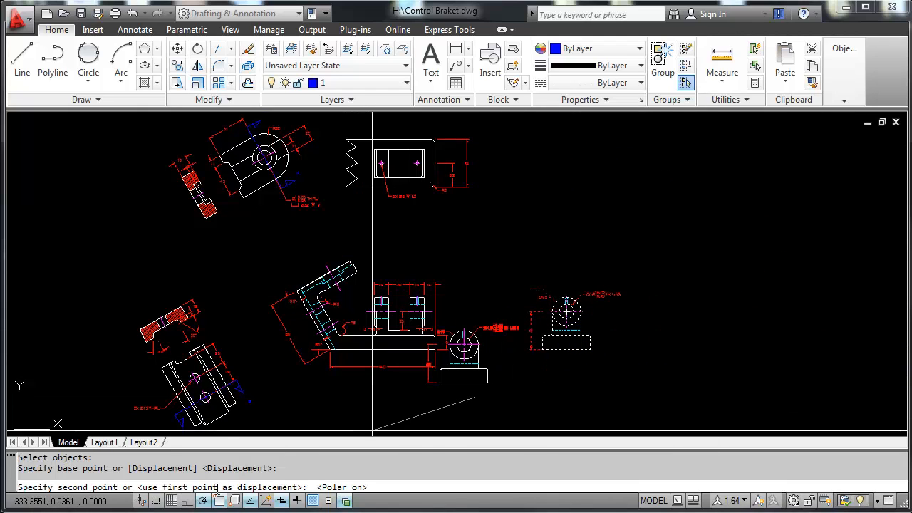
pyautogui.click(188, 501)
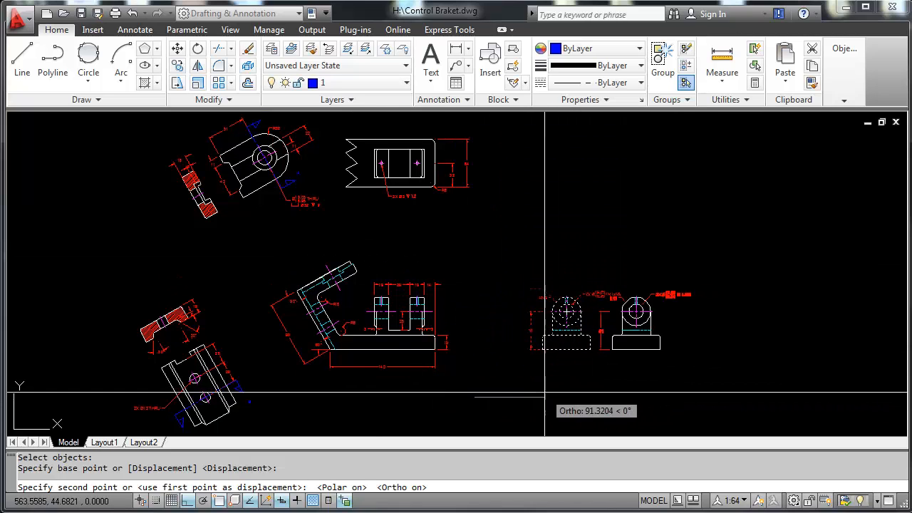
pyautogui.click(430, 397)
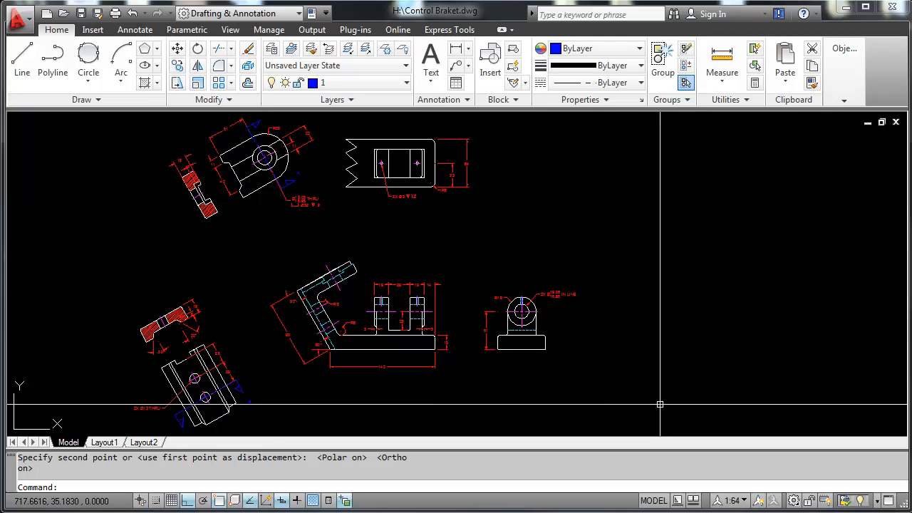
pyautogui.press('Escape')
pyautogui.scroll(6, 535, 337)
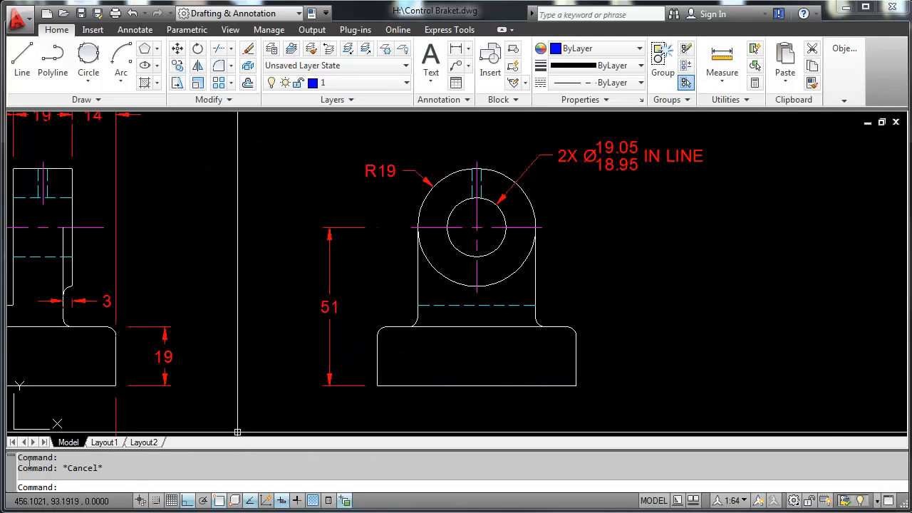
pyautogui.click(329, 354)
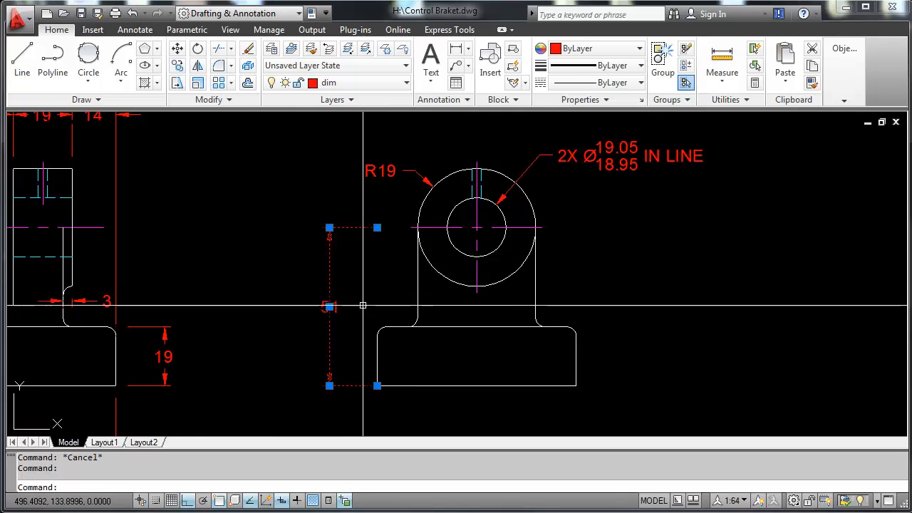
pyautogui.click(377, 228)
pyautogui.press('Escape')
pyautogui.press('Escape')
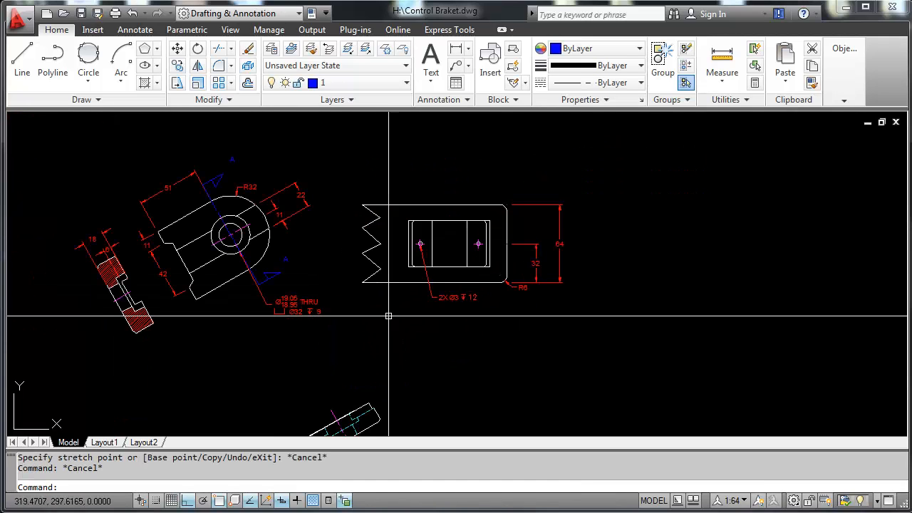
# Step: Turn off Ortho mode and dynamic input, and stretch the upper inner vertex of the top view's jagged break line farther into the part
pyautogui.scroll(3, 376, 246)
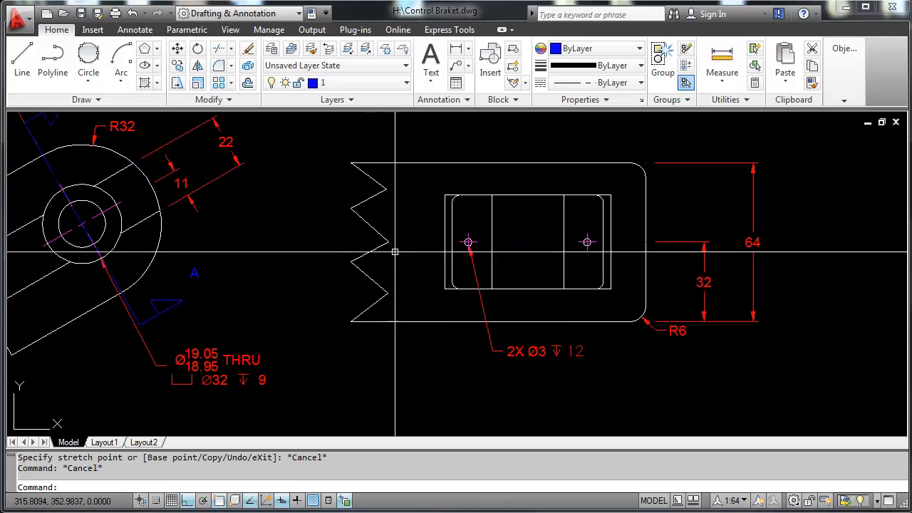
pyautogui.click(396, 203)
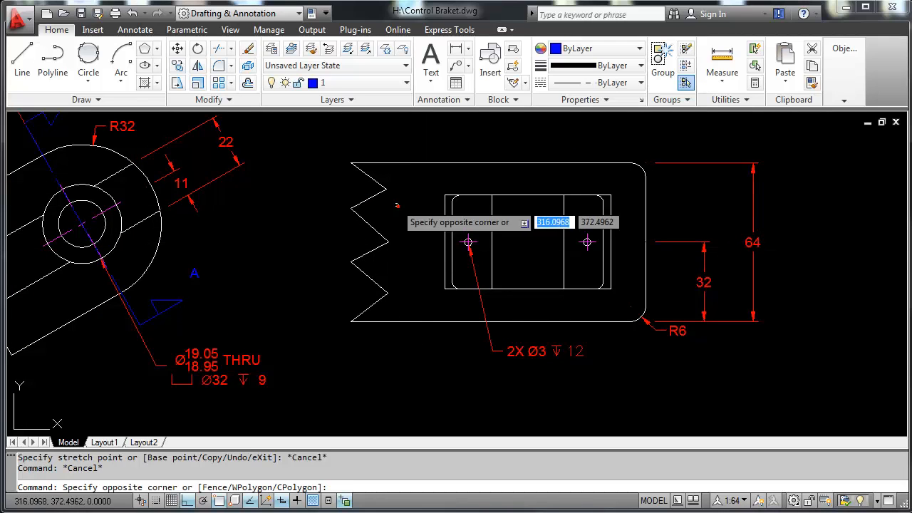
pyautogui.click(386, 188)
pyautogui.click(385, 189)
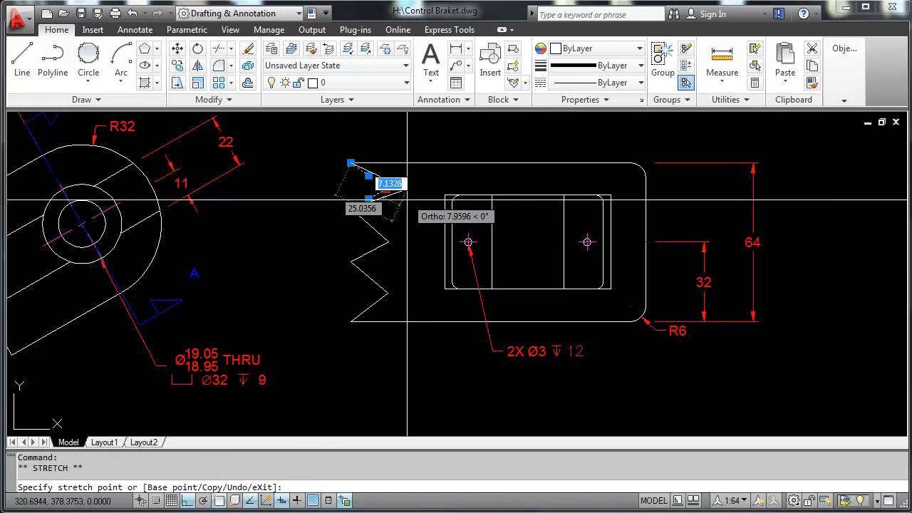
pyautogui.press('F8')
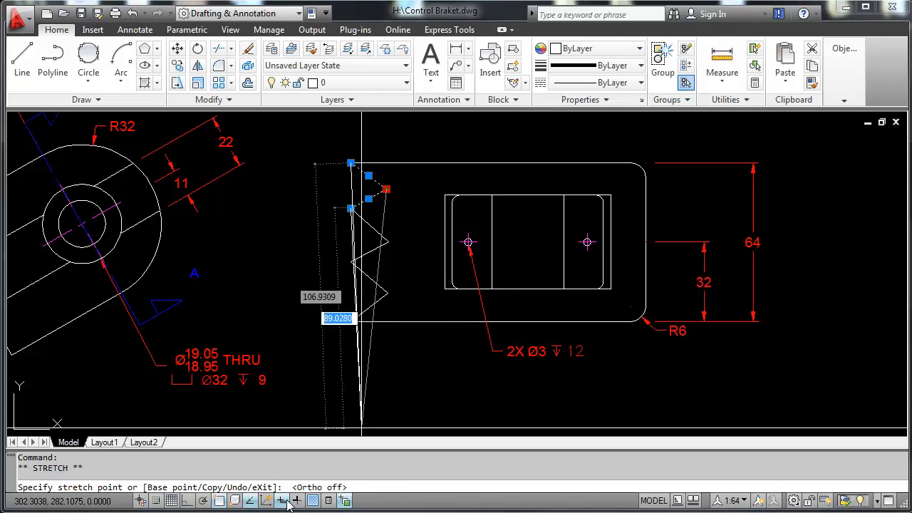
pyautogui.click(284, 501)
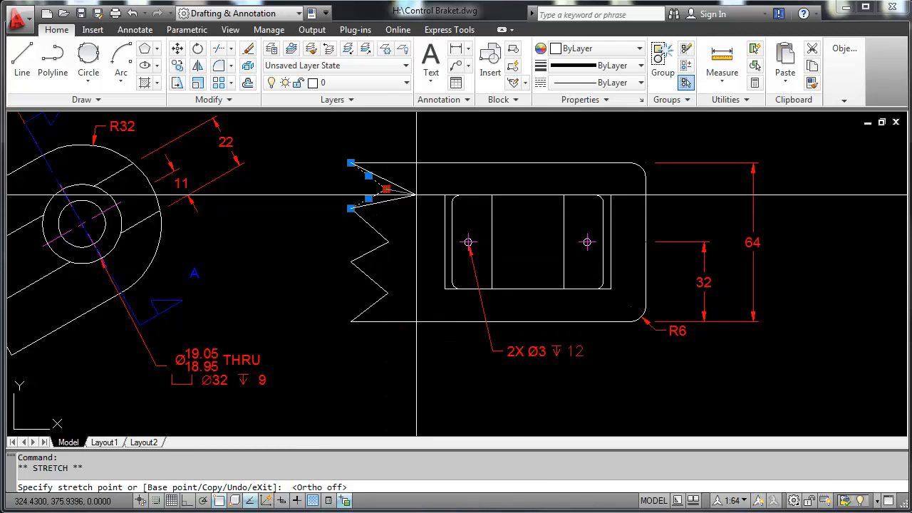
pyautogui.click(413, 180)
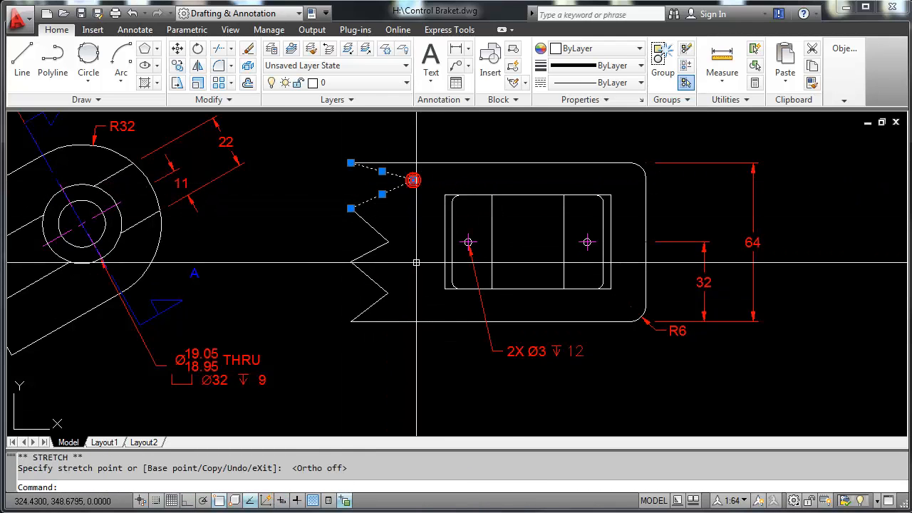
# Step: Stretch the break line's middle inner vertex toward the open end and its lower inner vertex farther into the part and upward
pyautogui.click(401, 264)
pyautogui.click(380, 238)
pyautogui.click(388, 242)
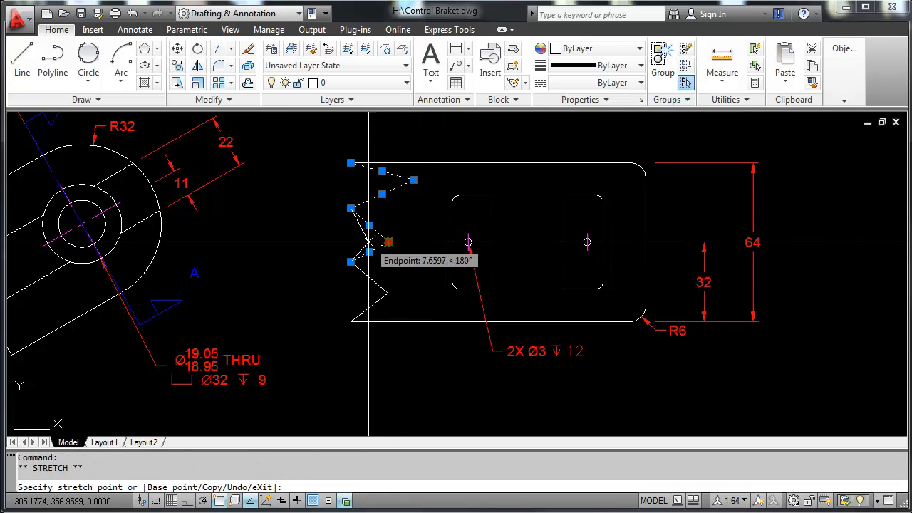
pyautogui.click(414, 259)
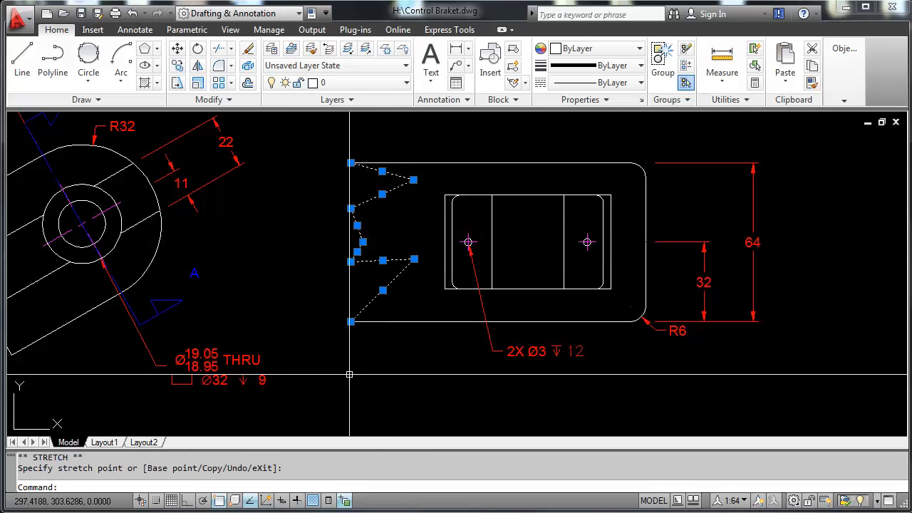
pyautogui.press('Escape')
# Step: Rotate the side view and its dimensions by 45 degrees about the centre of its concentric circles
pyautogui.scroll(-5, 417, 380)
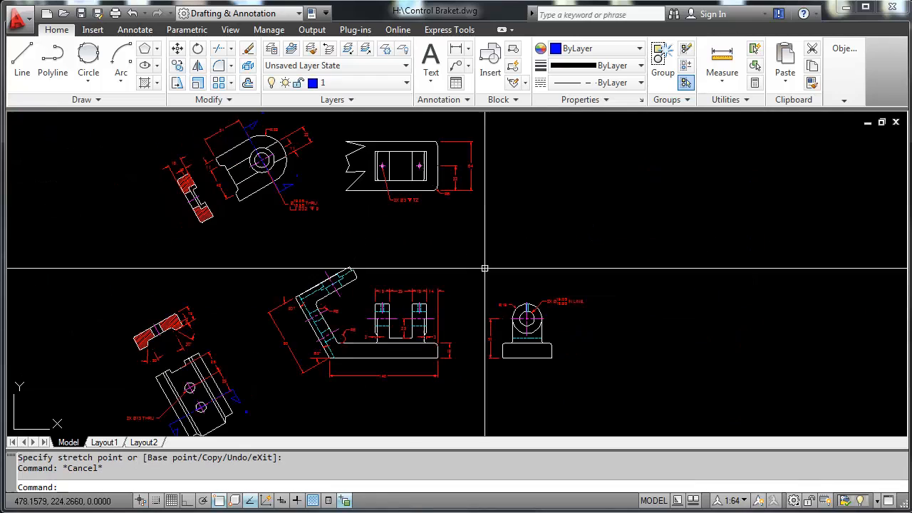
pyautogui.click(198, 50)
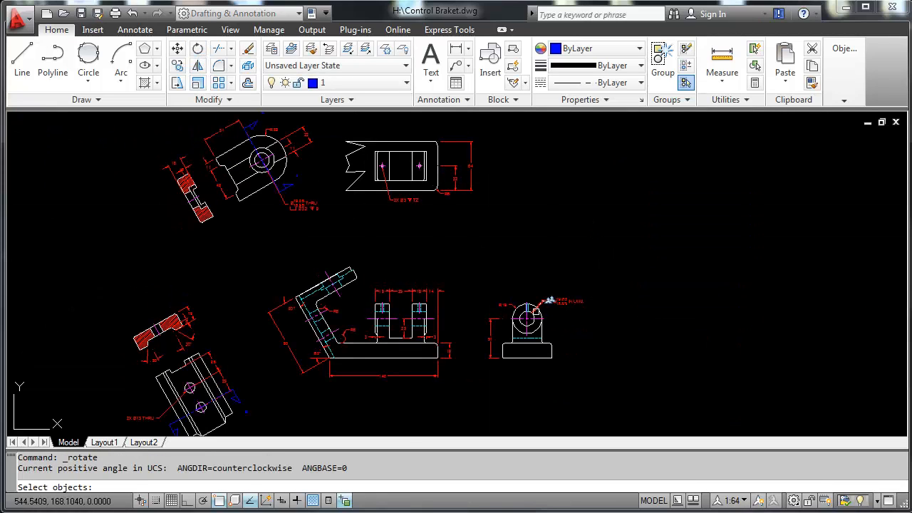
pyautogui.scroll(3, 567, 354)
pyautogui.click(362, 200)
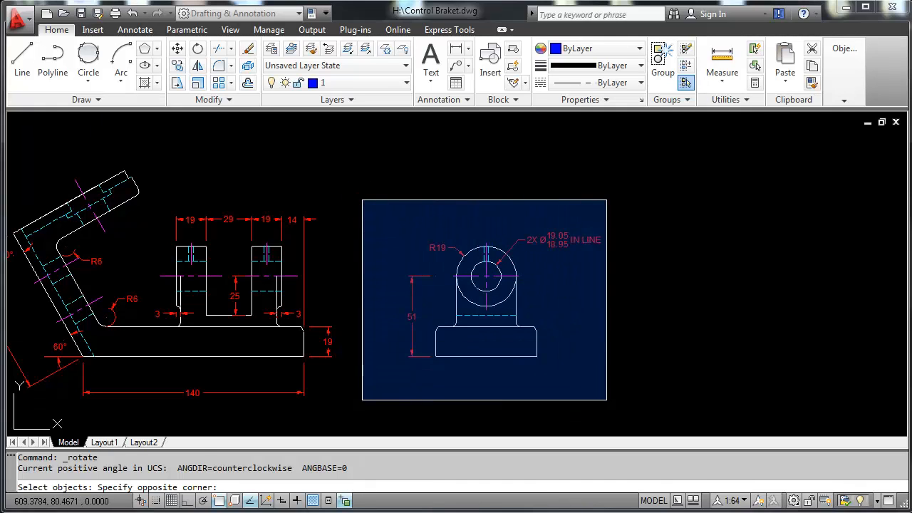
pyautogui.click(608, 400)
pyautogui.press('Return')
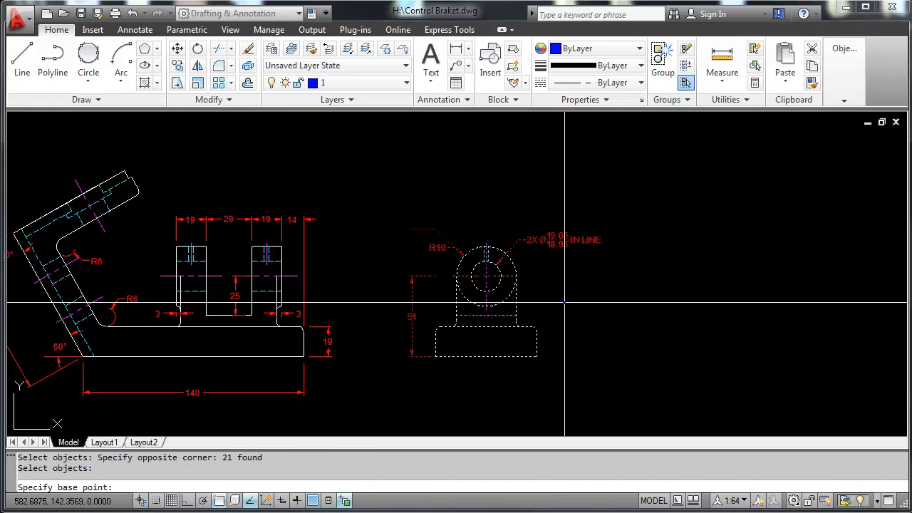
pyautogui.click(486, 277)
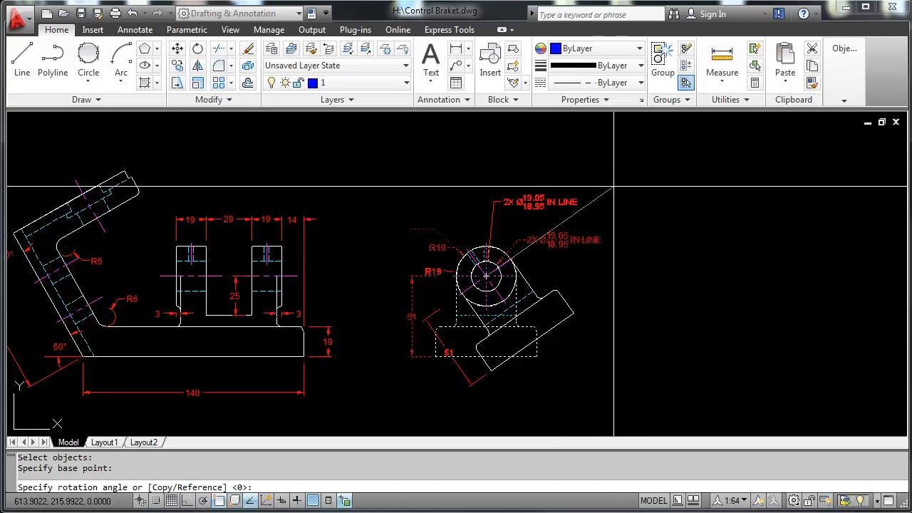
pyautogui.press('Return')
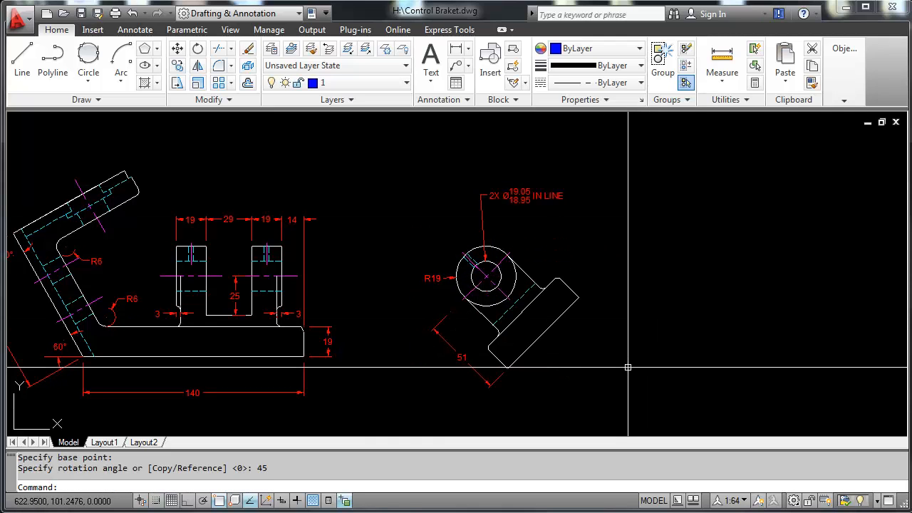
# Step: Copy the rotated side view with its dimensions once, placing the duplicate to the right of the original
pyautogui.click(177, 68)
pyautogui.click(352, 146)
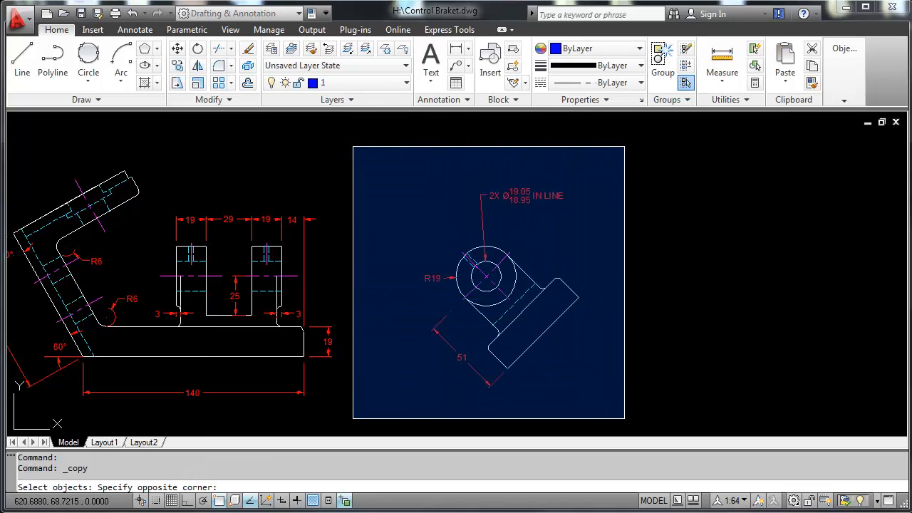
pyautogui.click(625, 418)
pyautogui.press('Return')
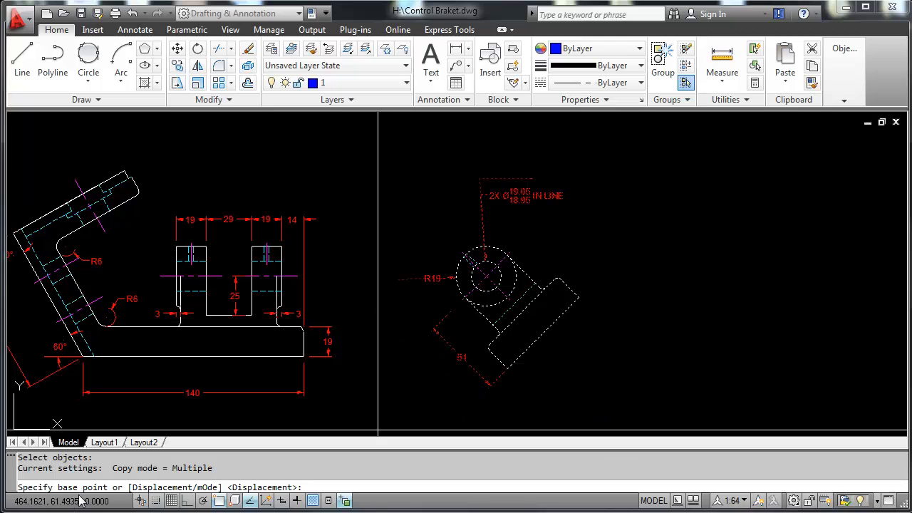
pyautogui.click(417, 403)
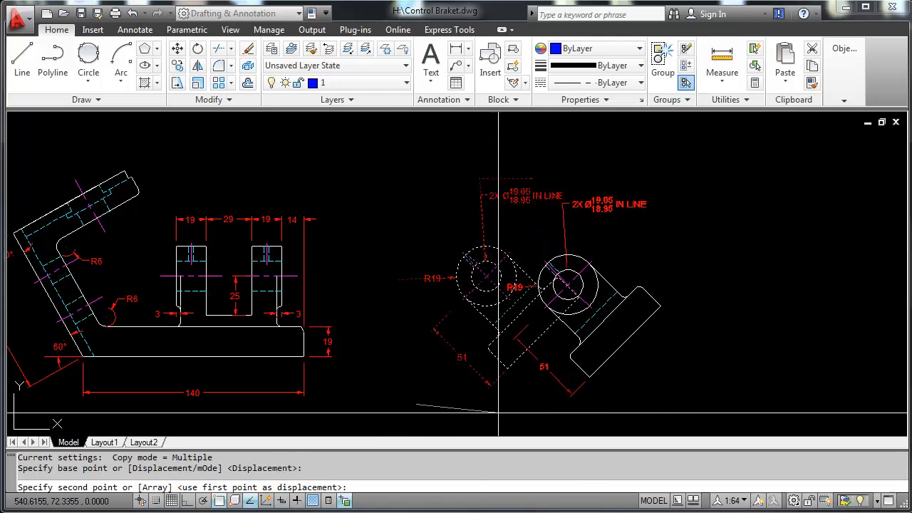
pyautogui.click(609, 400)
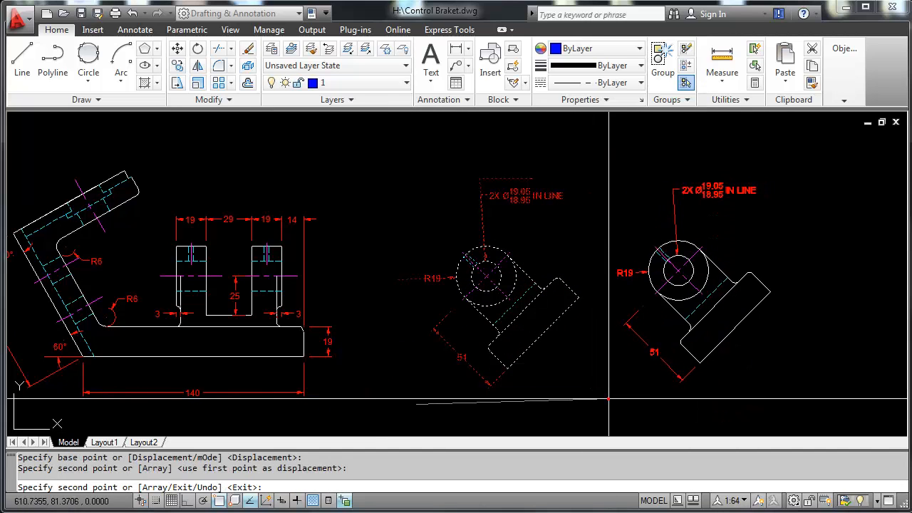
pyautogui.press('Return')
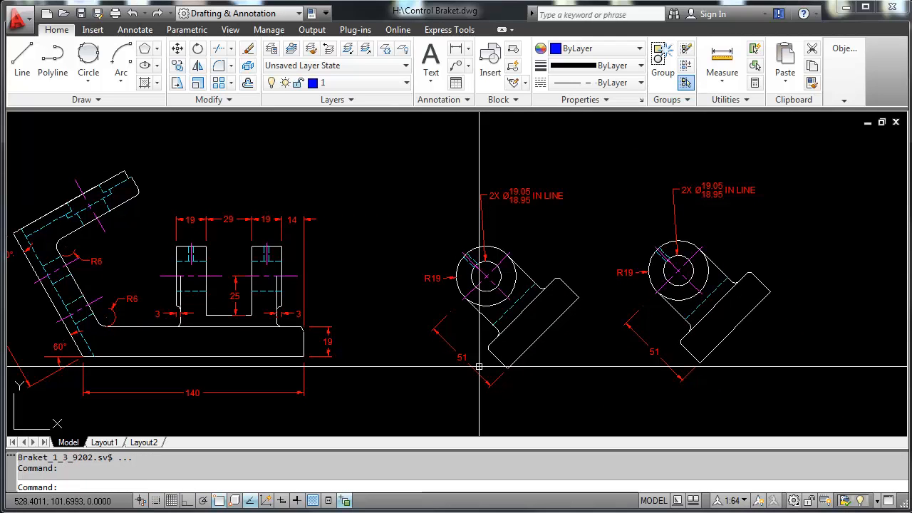
# Step: Mirror both rotated side views with their dimensions upward across a horizontal line above them, using Ortho mode and keeping the originals
pyautogui.scroll(-2, 479, 367)
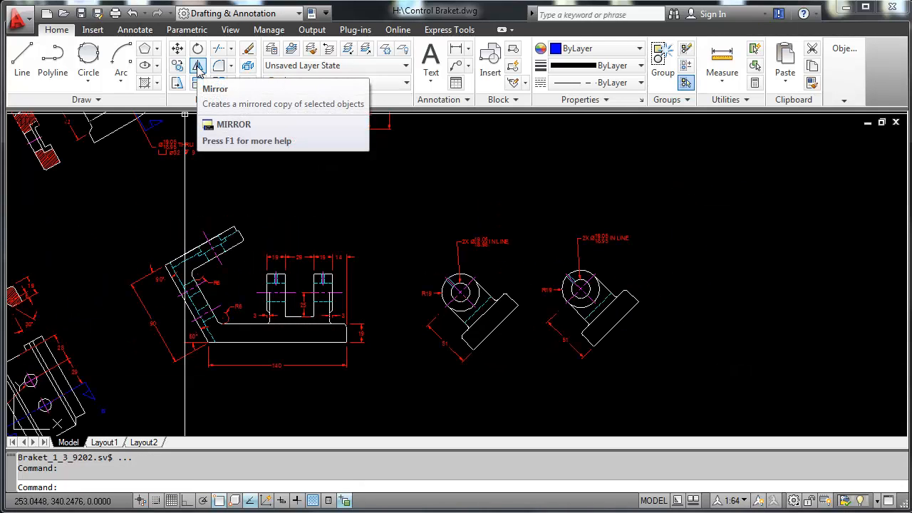
pyautogui.click(199, 68)
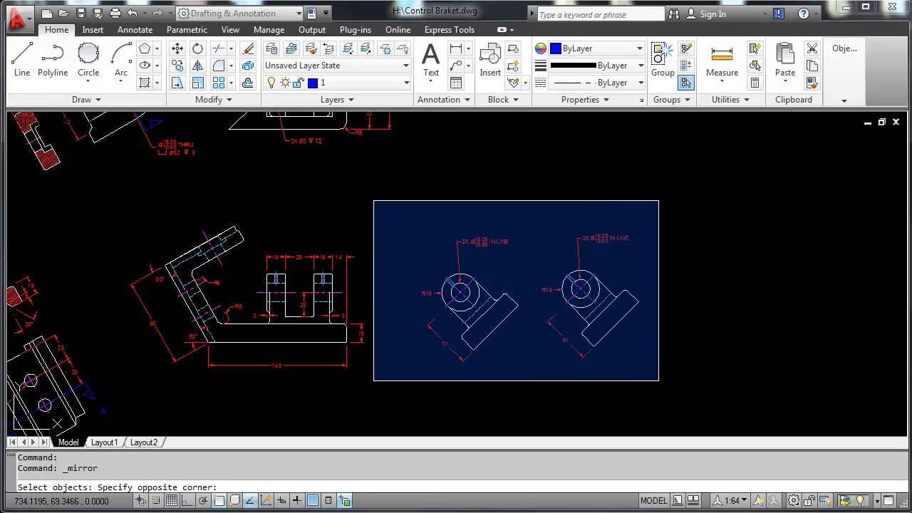
pyautogui.click(660, 382)
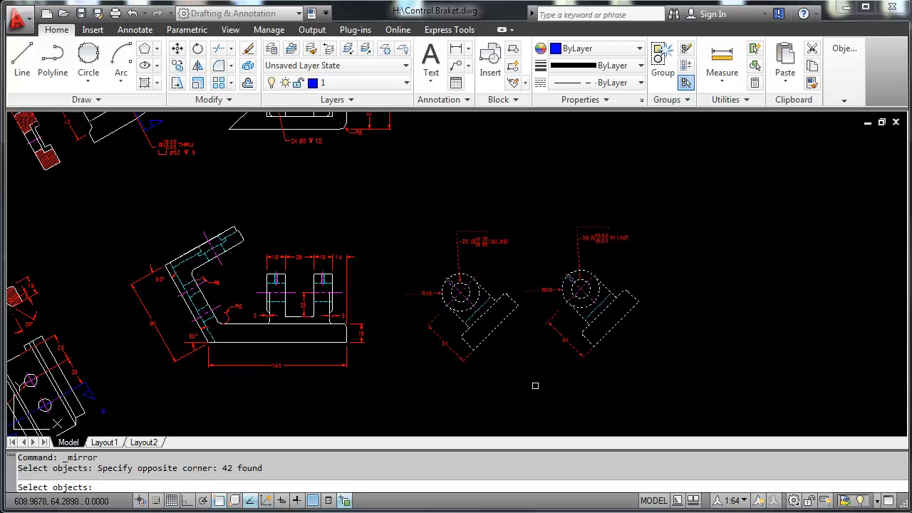
pyautogui.press('Return')
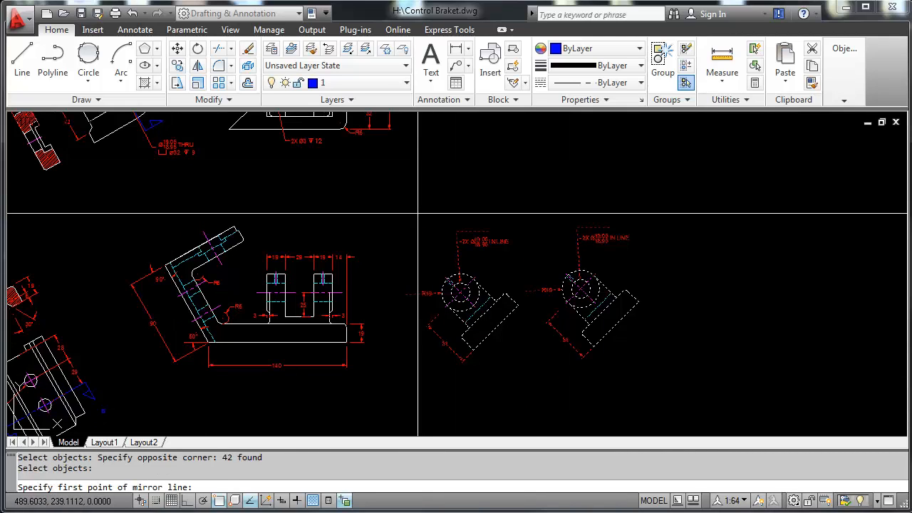
pyautogui.click(429, 213)
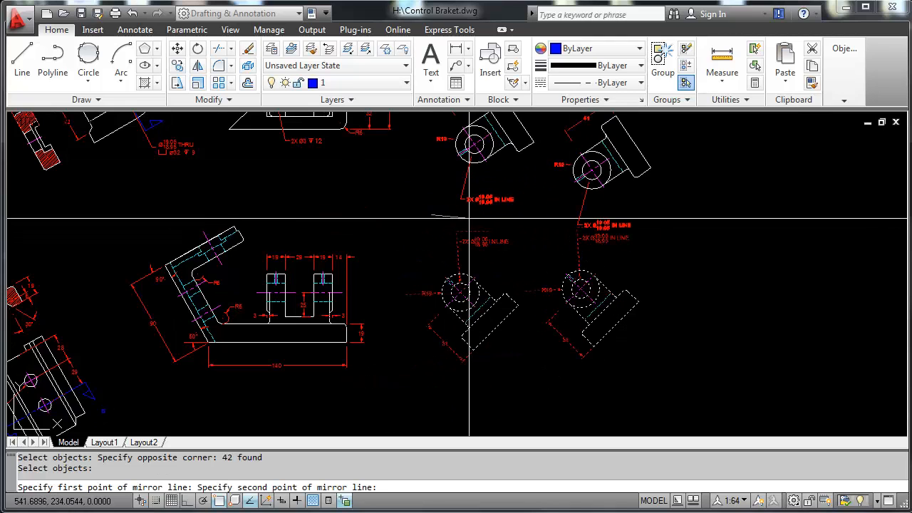
pyautogui.click(187, 501)
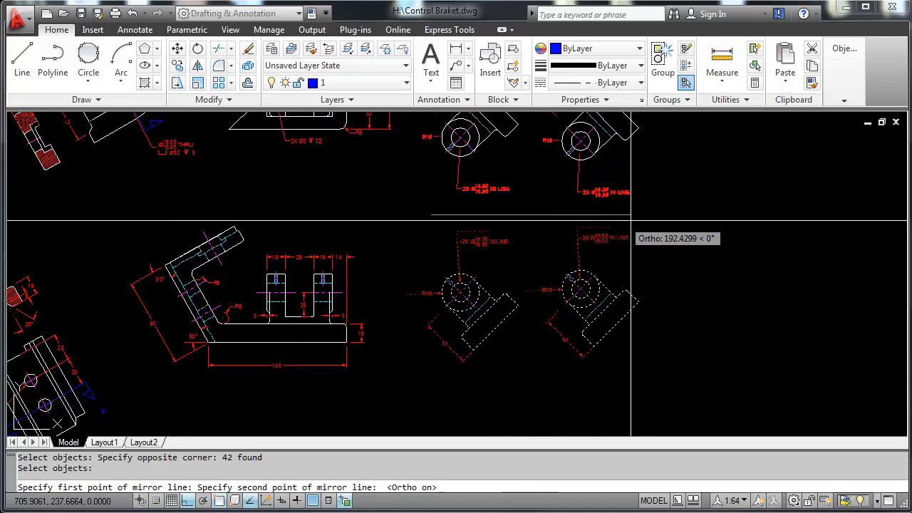
pyautogui.click(653, 221)
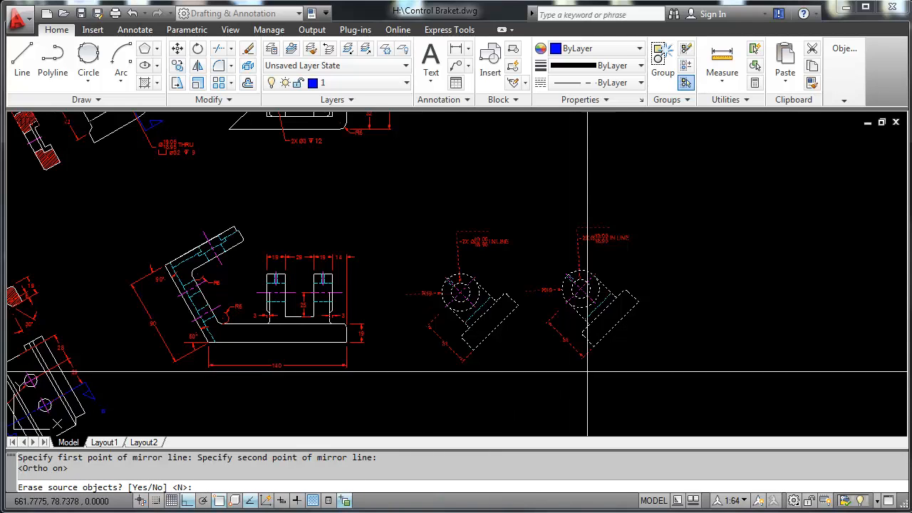
pyautogui.press('Return')
pyautogui.moveTo(693, 261); pyautogui.dragTo(648, 325, button='middle')
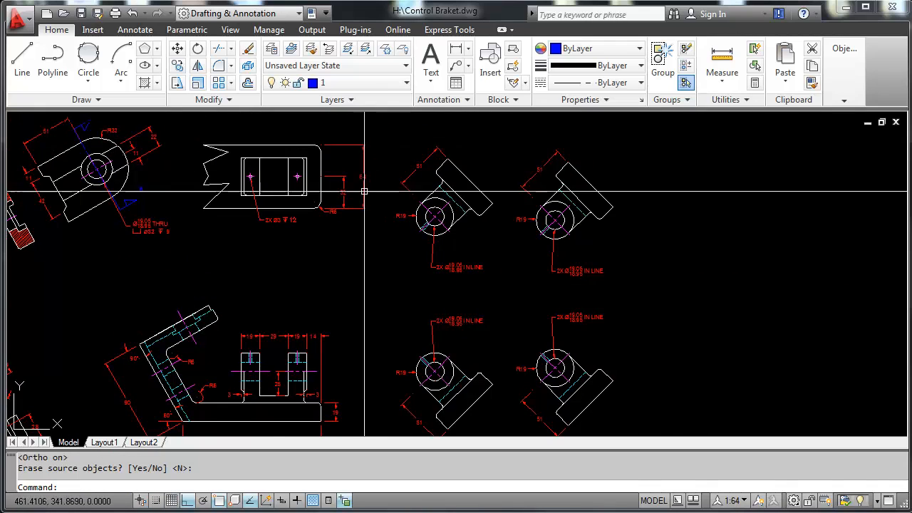
# Step: Stretch the front view's right-hand lug and base end, with their dimensions, 40 units to the right
pyautogui.scroll(-2, 364, 189)
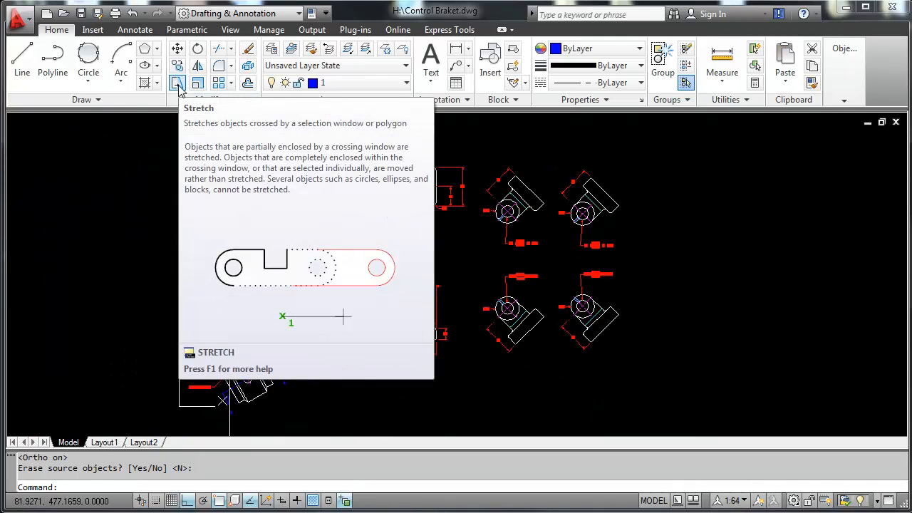
pyautogui.click(178, 85)
pyautogui.scroll(3, 433, 396)
pyautogui.moveTo(509, 242); pyautogui.dragTo(464, 281, button='middle')
pyautogui.scroll(3, 396, 285)
pyautogui.scroll(-2, 443, 285)
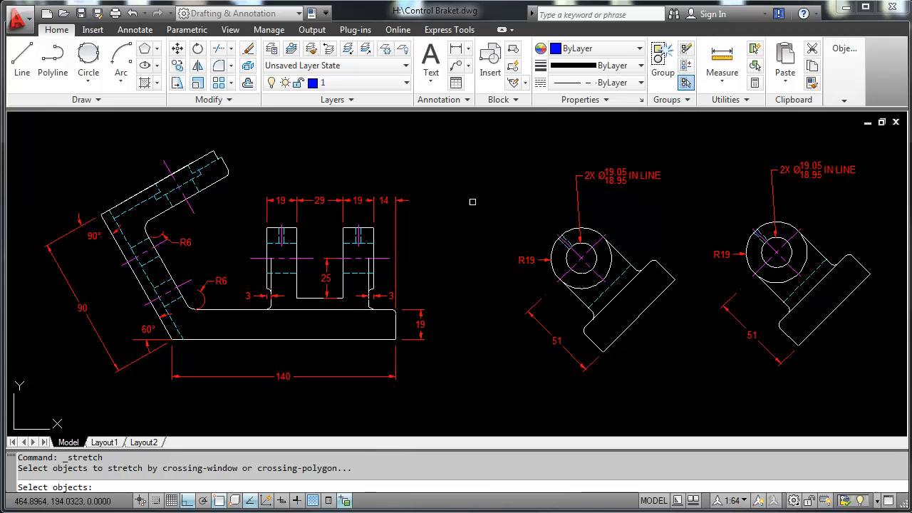
pyautogui.click(467, 146)
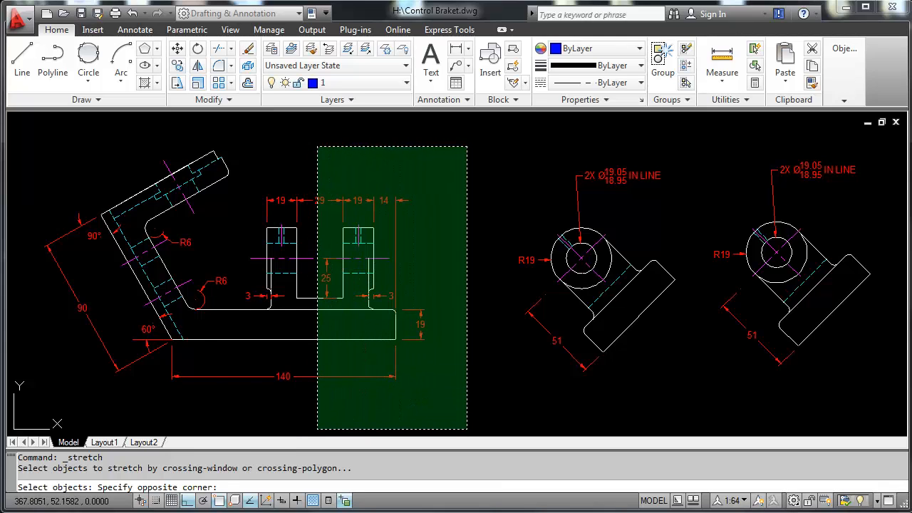
pyautogui.click(317, 429)
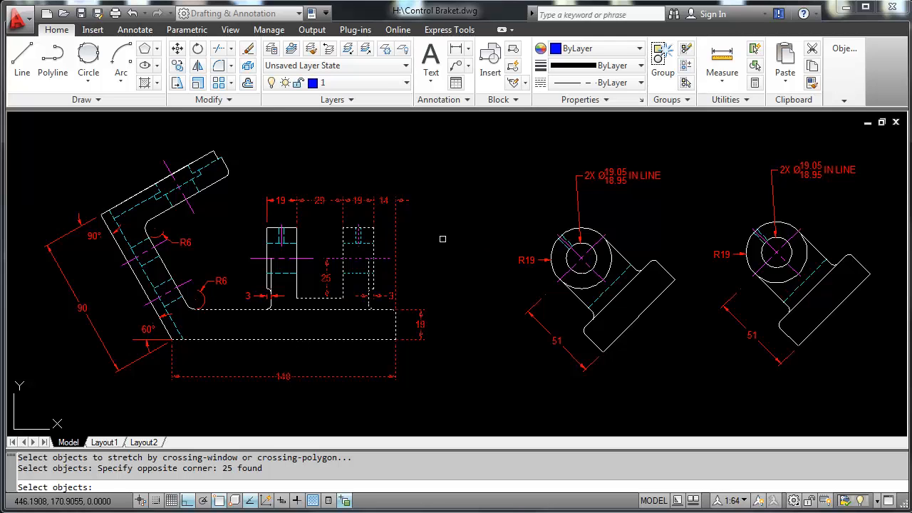
pyautogui.press('Return')
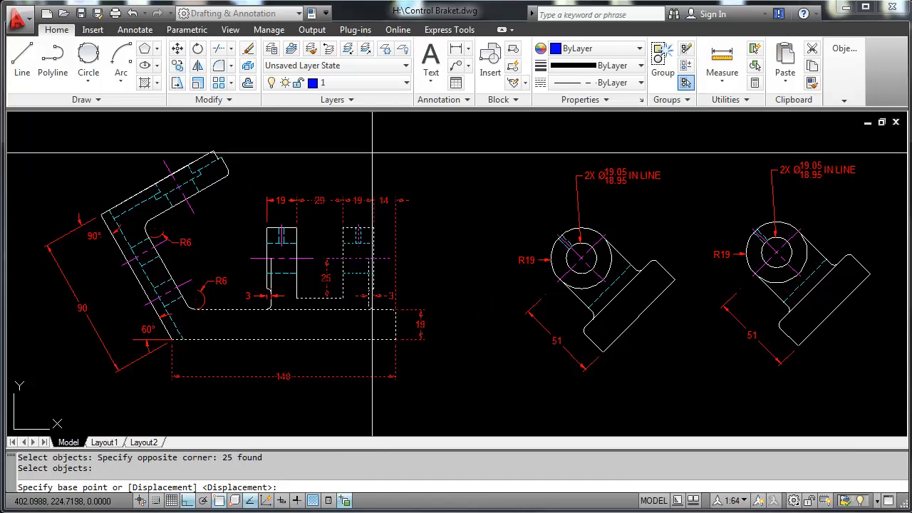
pyautogui.click(344, 151)
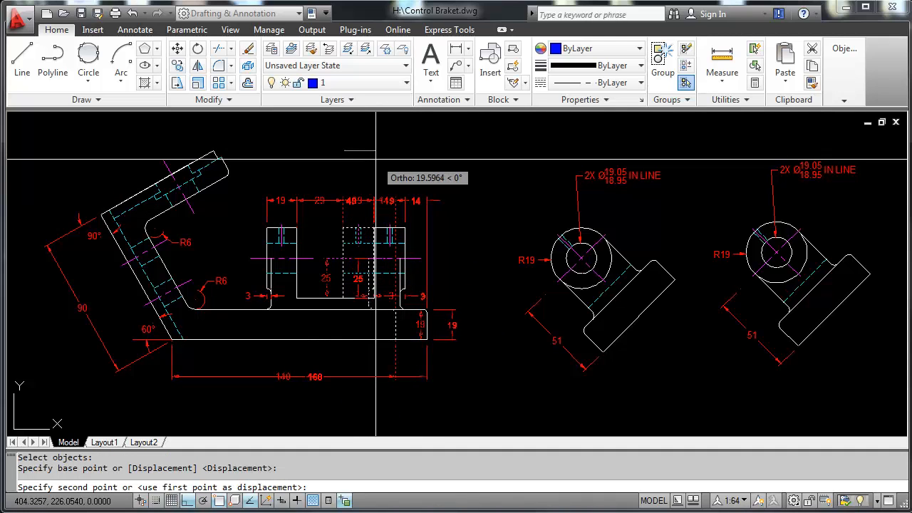
pyautogui.write('40')
pyautogui.press('Return')
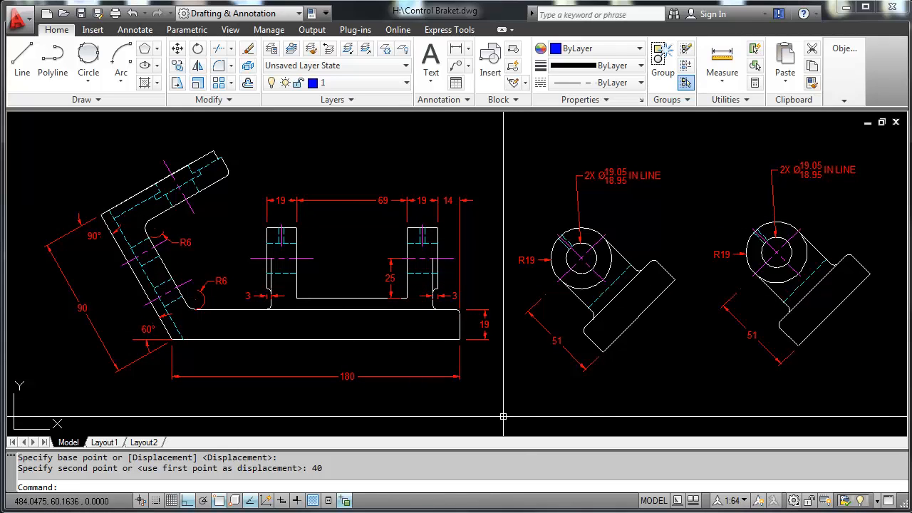
# Step: Scale the two-hole plate view and its hatched section by a factor of .5 about the centre of the upper hole
pyautogui.click(197, 85)
pyautogui.scroll(-6, 511, 312)
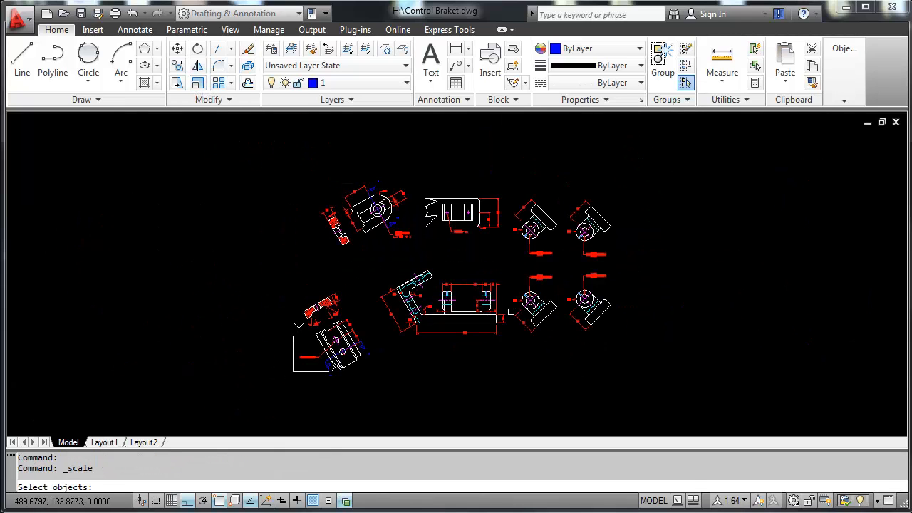
pyautogui.scroll(5, 360, 314)
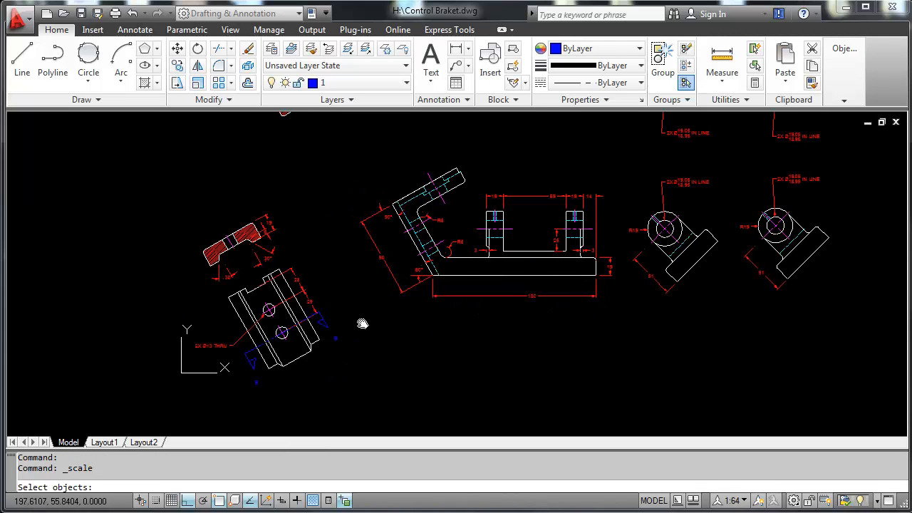
pyautogui.moveTo(361, 321); pyautogui.dragTo(431, 300, button='middle')
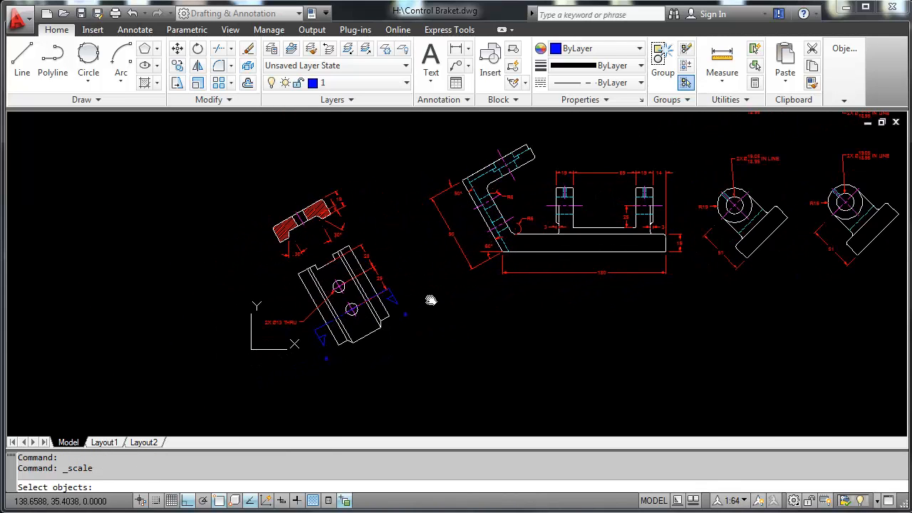
pyautogui.click(234, 174)
pyautogui.click(416, 389)
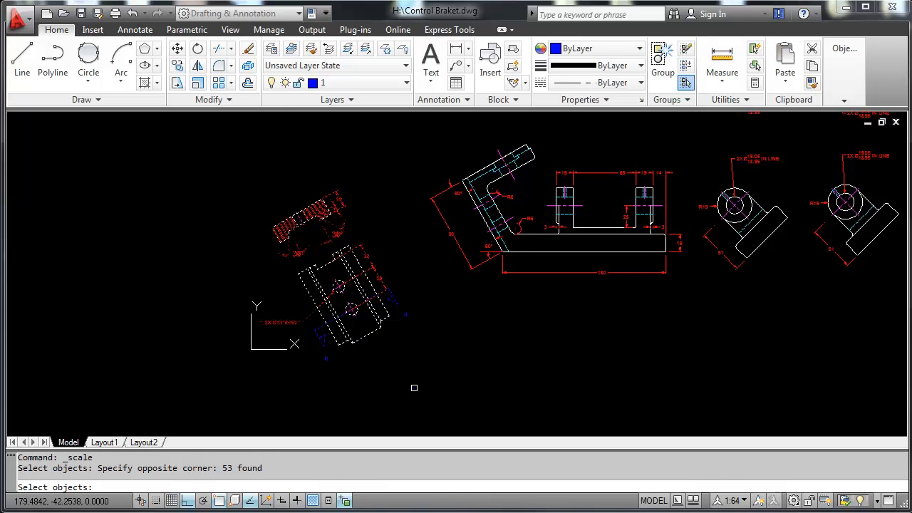
pyautogui.press('Return')
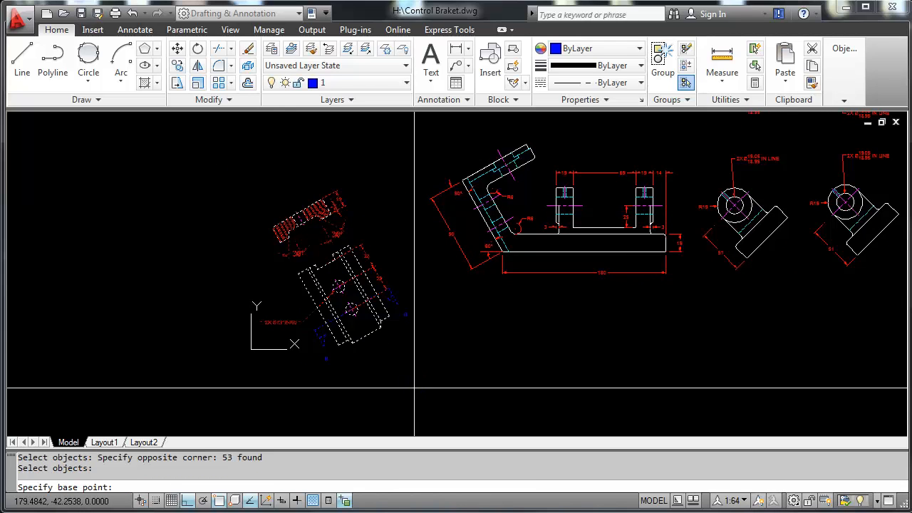
pyautogui.click(338, 287)
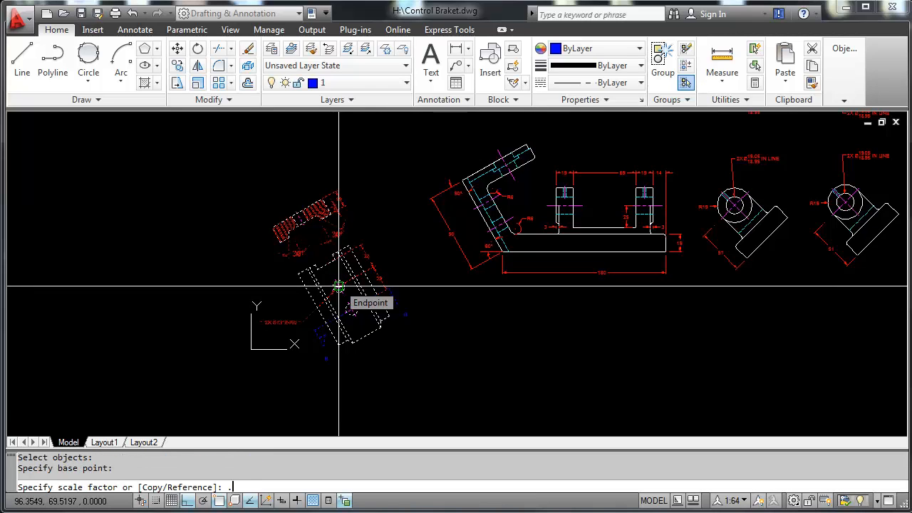
pyautogui.press('Return')
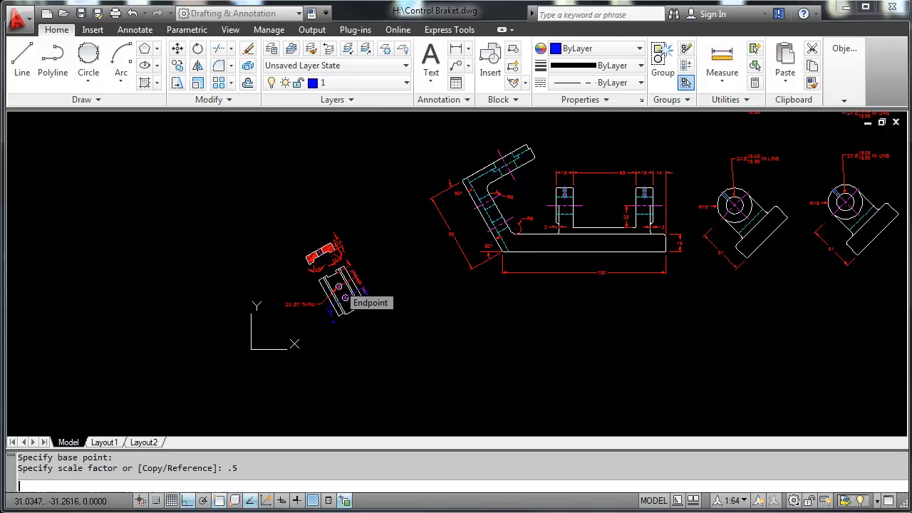
# Step: Draw a vertical line through the front view between the two lugs, from above the dimensions to below the base
pyautogui.scroll(-1, 339, 287)
pyautogui.moveTo(605, 153); pyautogui.dragTo(238, 193, button='middle')
pyautogui.click(20, 64)
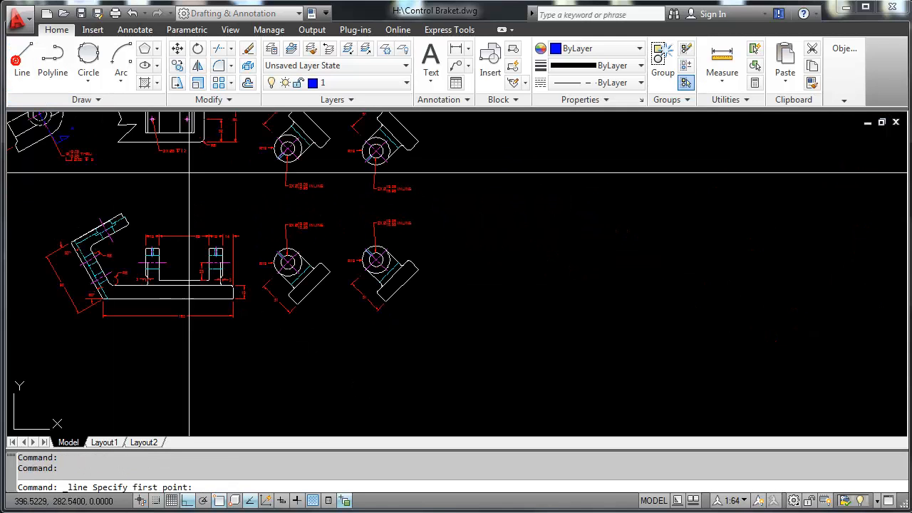
pyautogui.moveTo(185, 215); pyautogui.dragTo(265, 212, button='middle')
pyautogui.click(265, 212)
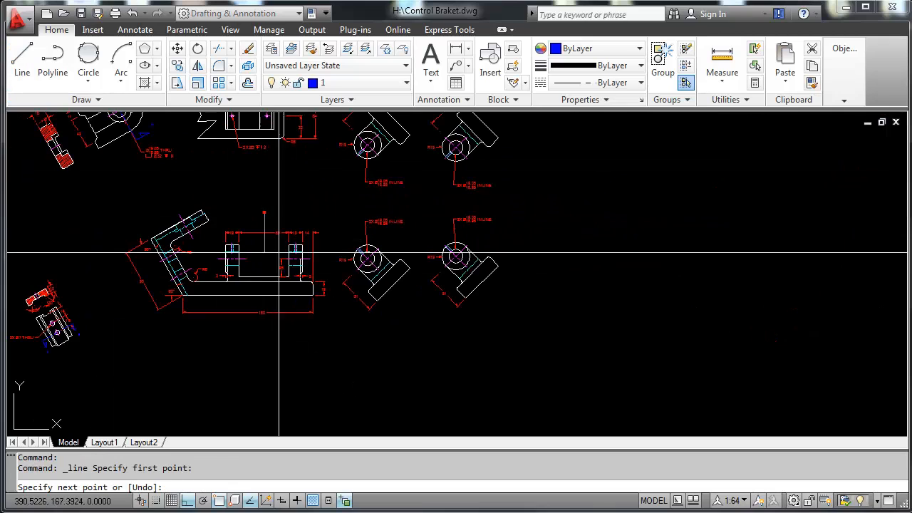
pyautogui.click(279, 350)
pyautogui.press('Escape')
pyautogui.press('Escape')
pyautogui.press('Escape')
# Step: Trim the vertical line above and below the base, using the base's top and bottom edges as cutting edges
pyautogui.click(219, 53)
pyautogui.scroll(2, 295, 271)
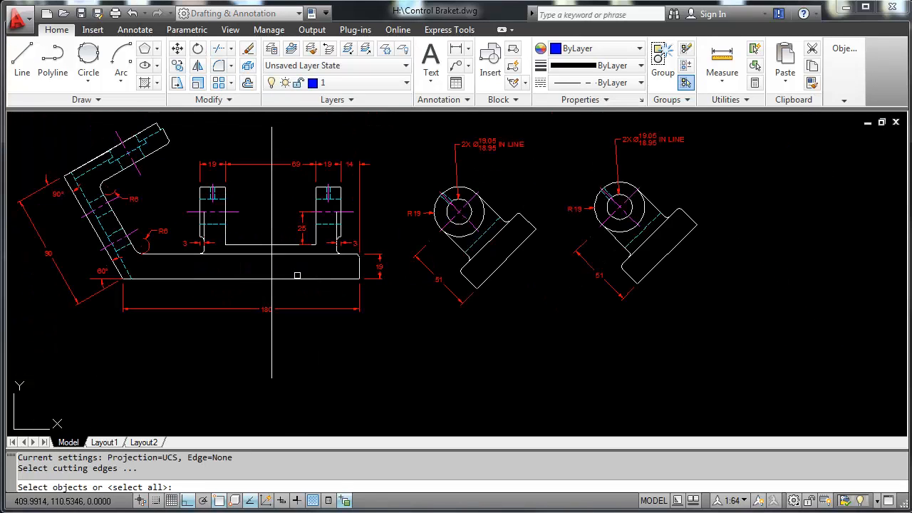
pyautogui.scroll(1, 313, 285)
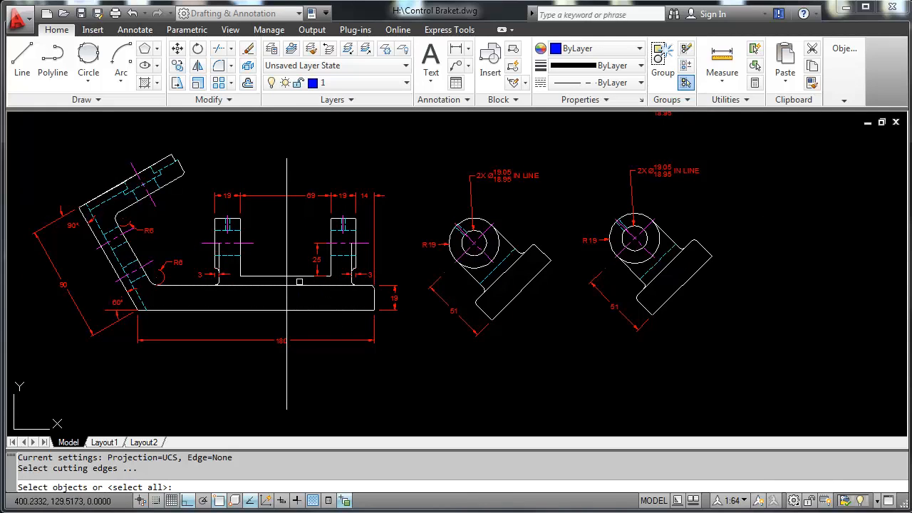
pyautogui.click(297, 285)
pyautogui.click(299, 310)
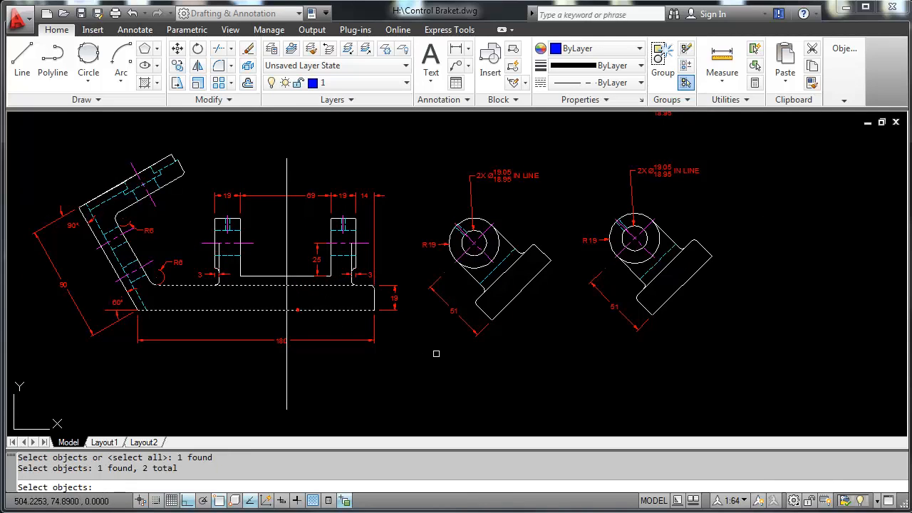
pyautogui.press('Return')
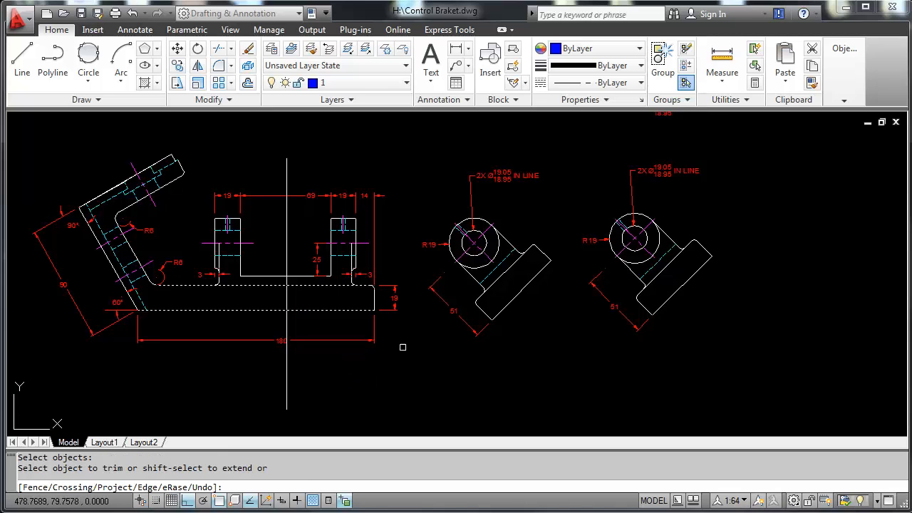
pyautogui.click(286, 213)
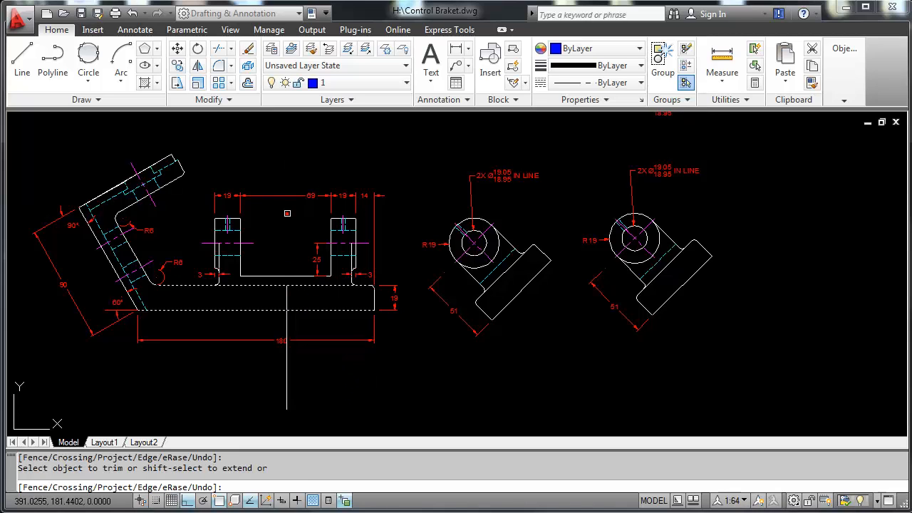
pyautogui.click(288, 332)
pyautogui.press('Return')
# Step: Extend the vertical line in the front view's base up to the horizontal edge between the two lugs
pyautogui.scroll(2, 289, 332)
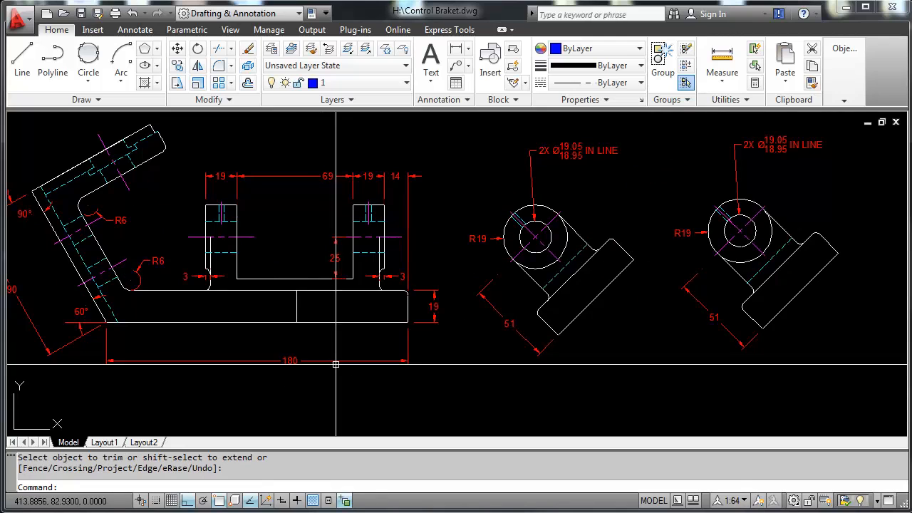
pyautogui.scroll(3, 320, 336)
pyautogui.scroll(-2, 303, 341)
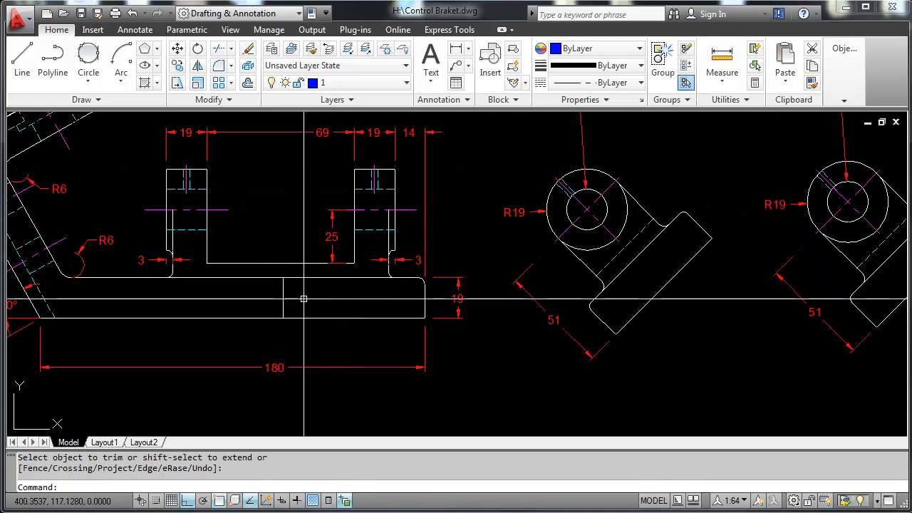
pyautogui.scroll(-5, 298, 327)
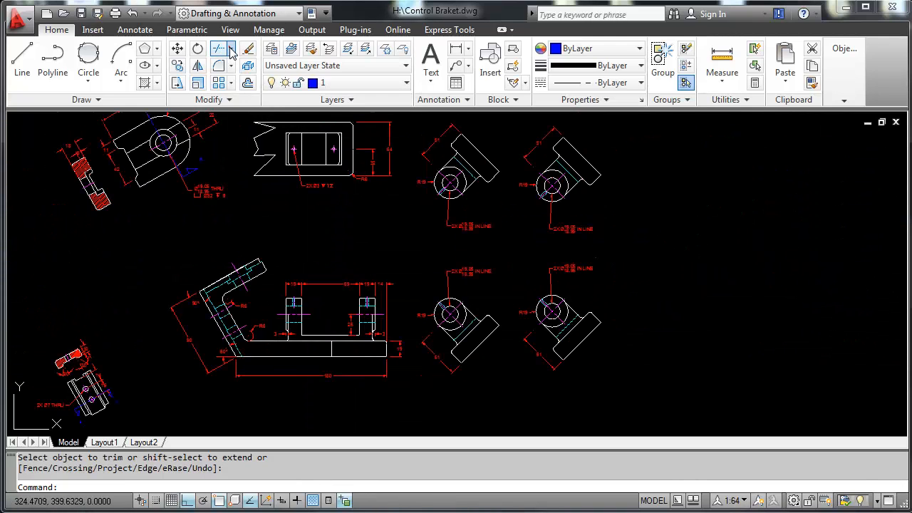
pyautogui.click(230, 48)
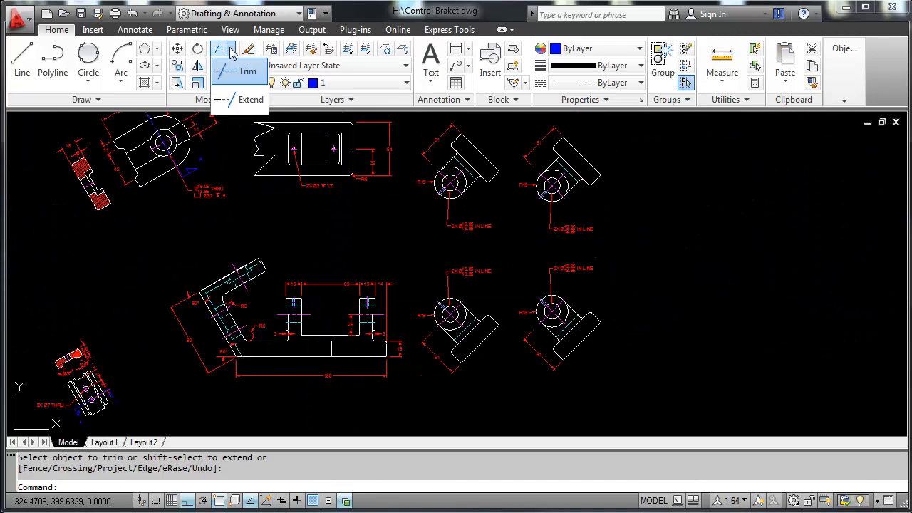
pyautogui.click(243, 101)
pyautogui.scroll(5, 334, 353)
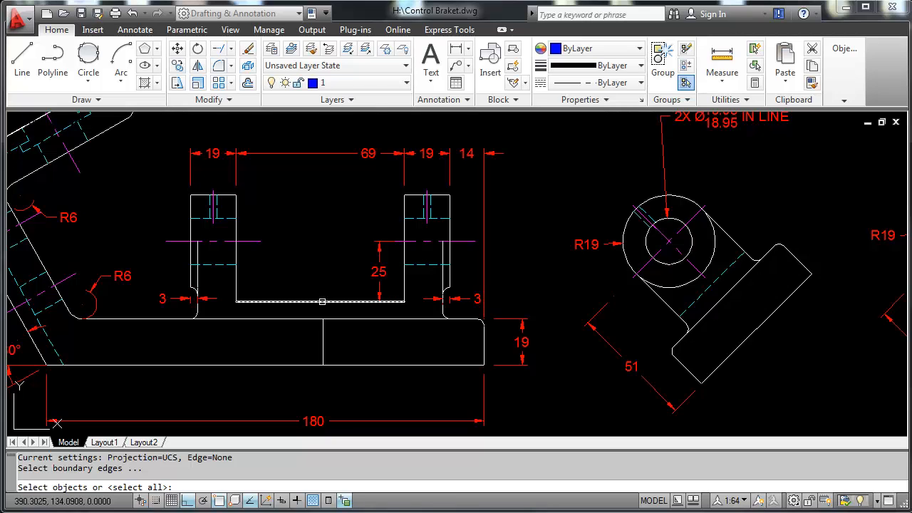
pyautogui.click(322, 301)
pyautogui.press('Return')
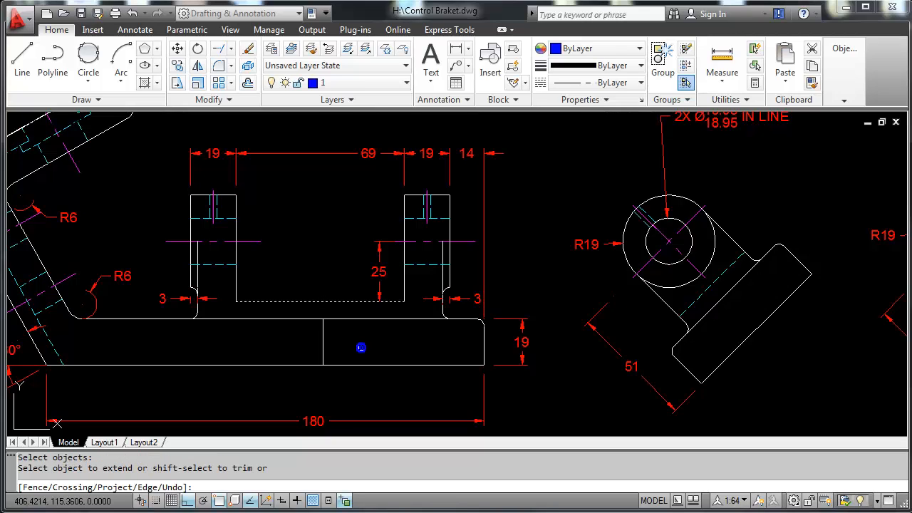
pyautogui.click(324, 326)
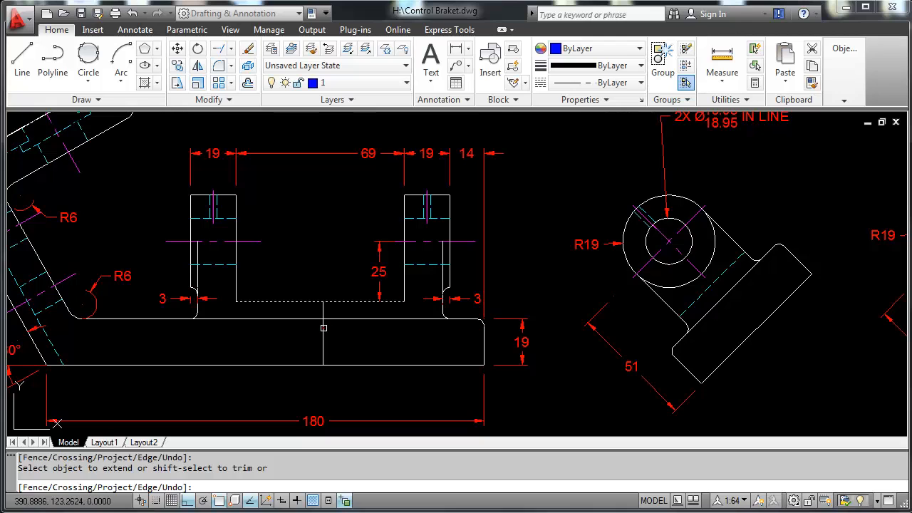
pyautogui.press('Return')
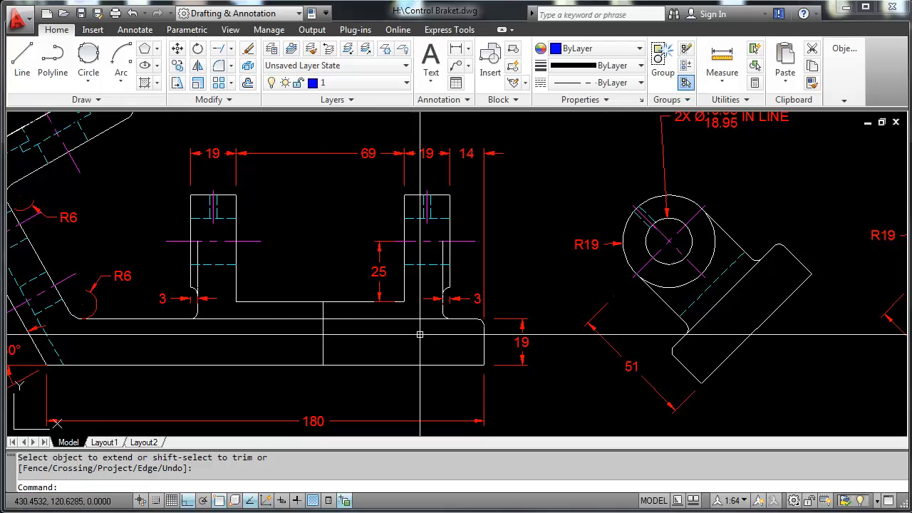
# Step: Fillet the upper outer corner of the plate with radius 3 on the end view nearest the front view, in the lower row
pyautogui.scroll(-5, 519, 364)
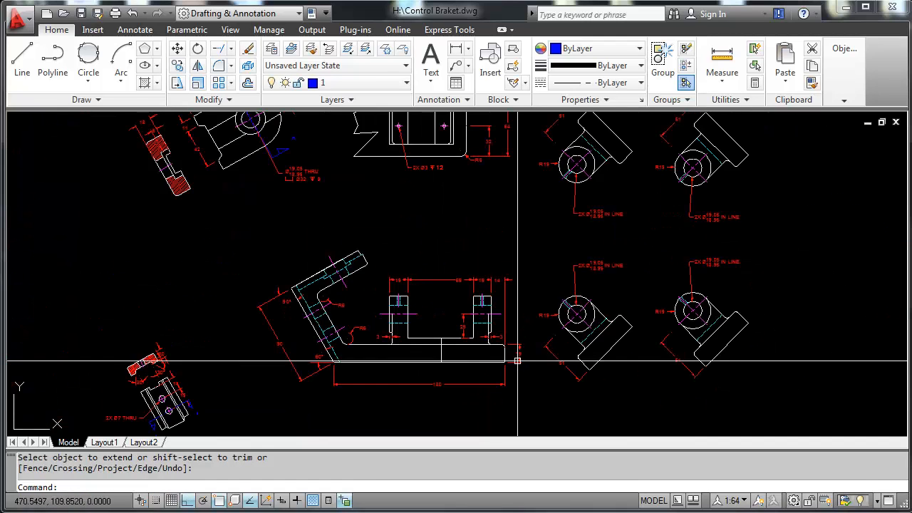
pyautogui.click(219, 68)
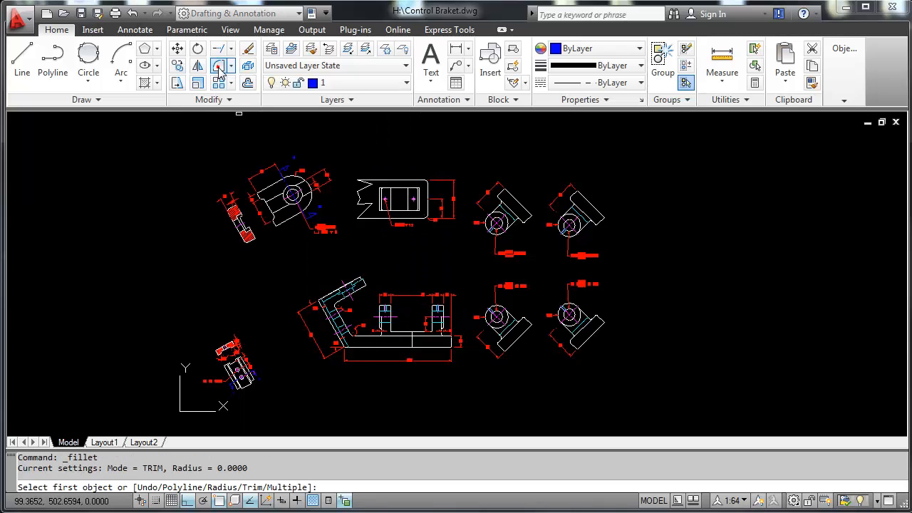
pyautogui.scroll(5, 519, 357)
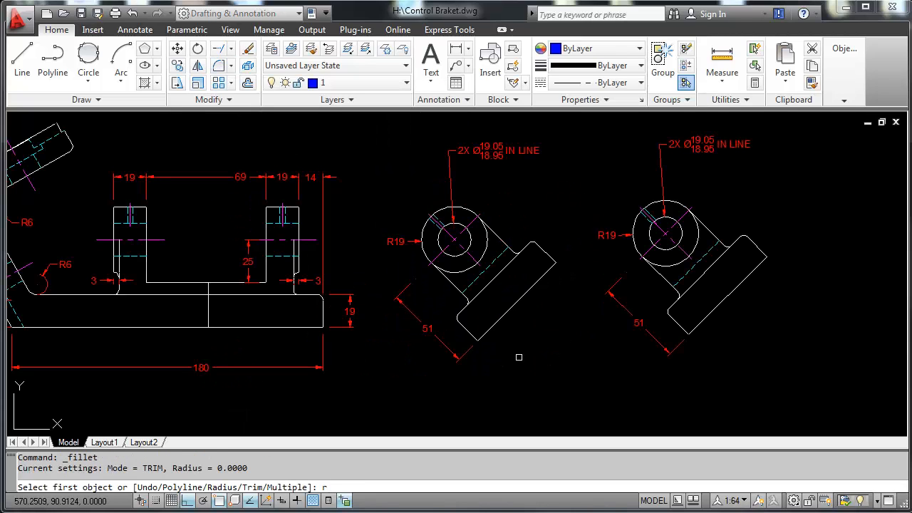
pyautogui.write('r')
pyautogui.press('Return')
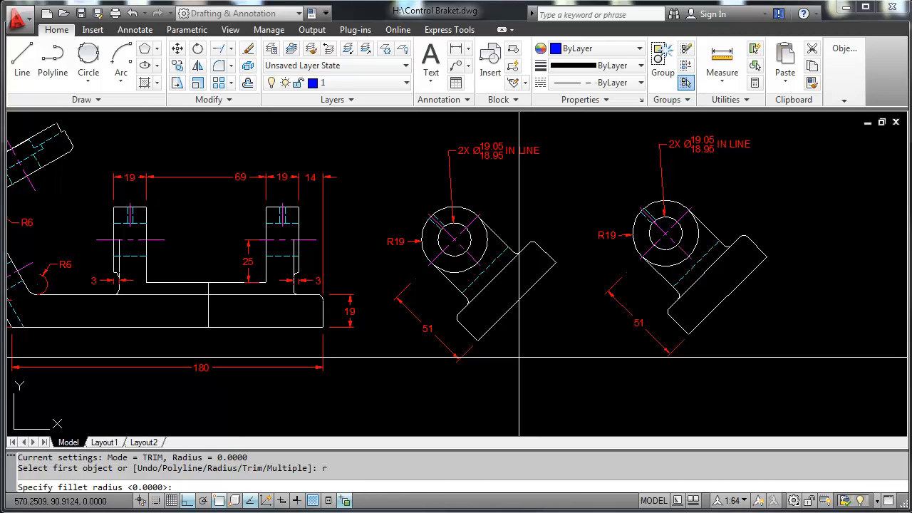
pyautogui.write('3')
pyautogui.press('Return')
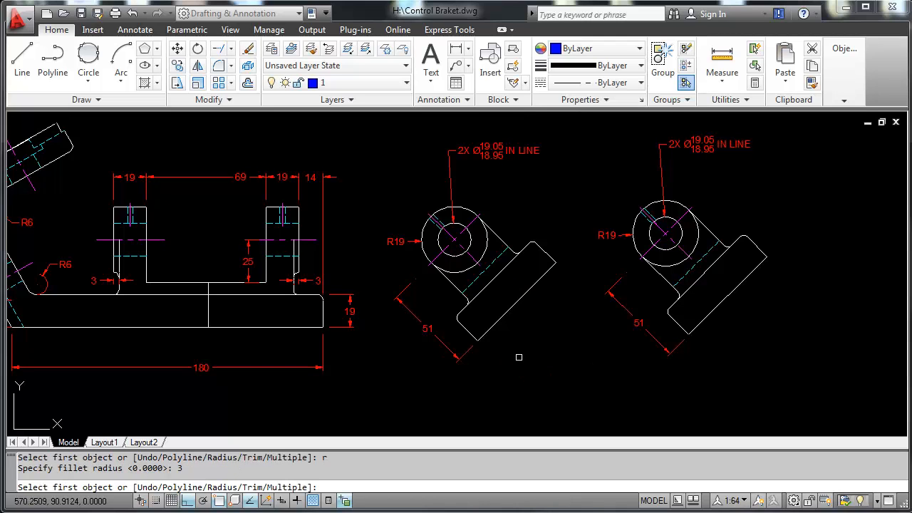
pyautogui.scroll(3, 570, 271)
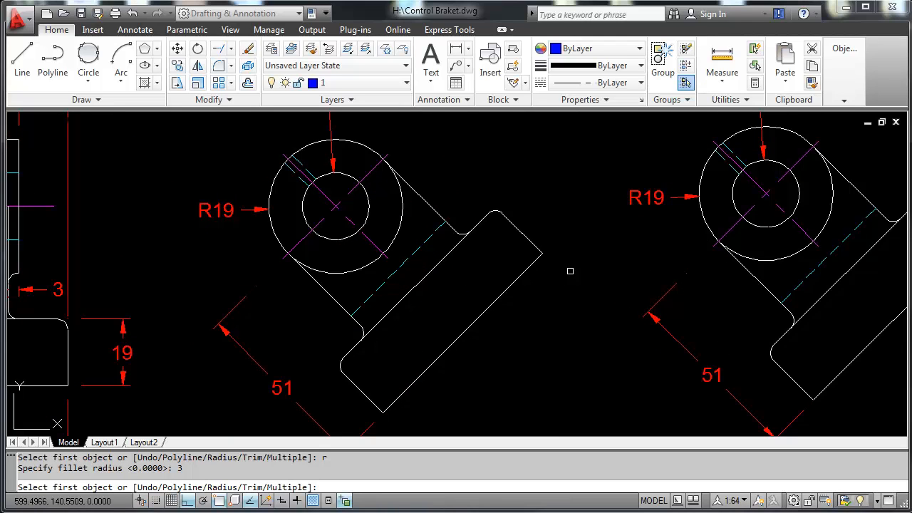
pyautogui.moveTo(570, 271)
pyautogui.mouseDown(button='middle')
pyautogui.moveTo(532, 277)
pyautogui.moveTo(519, 259)
pyautogui.mouseUp(button='middle')
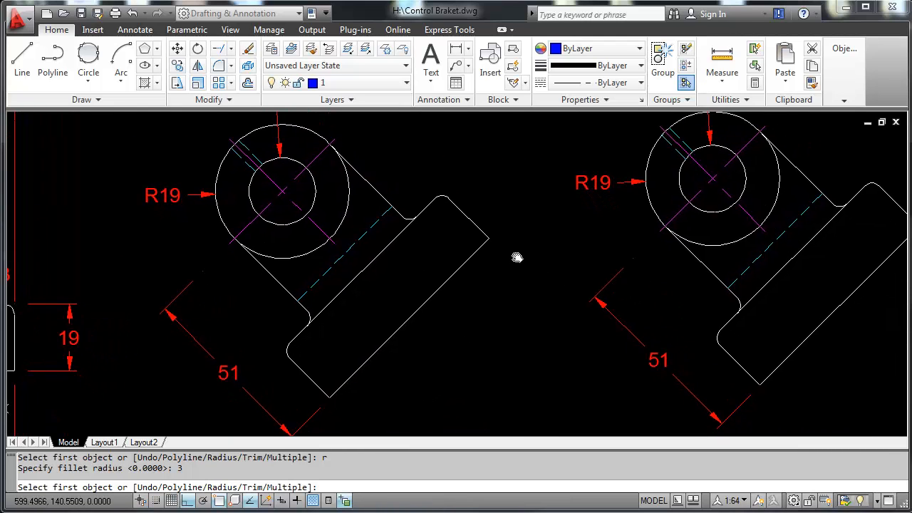
pyautogui.click(463, 262)
pyautogui.click(474, 230)
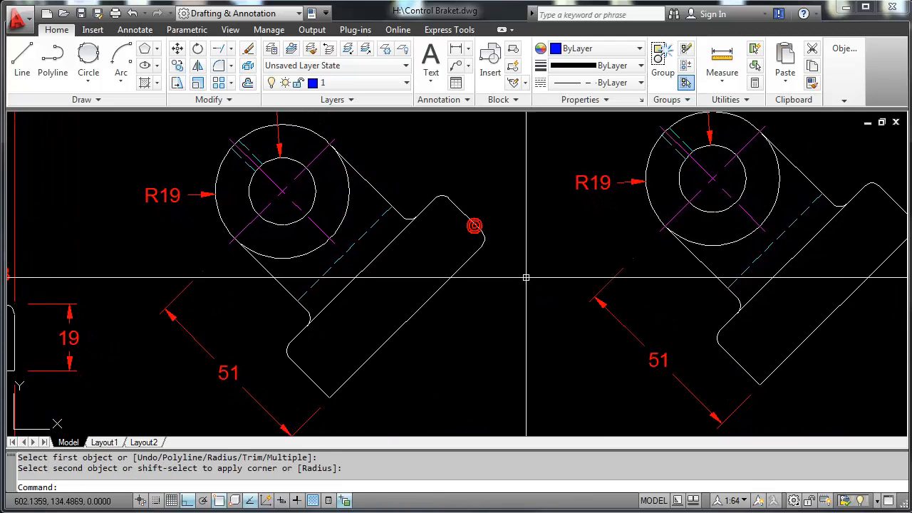
# Step: Fillet the lower outer corner of the same end view's plate with radius 3
pyautogui.press('Return')
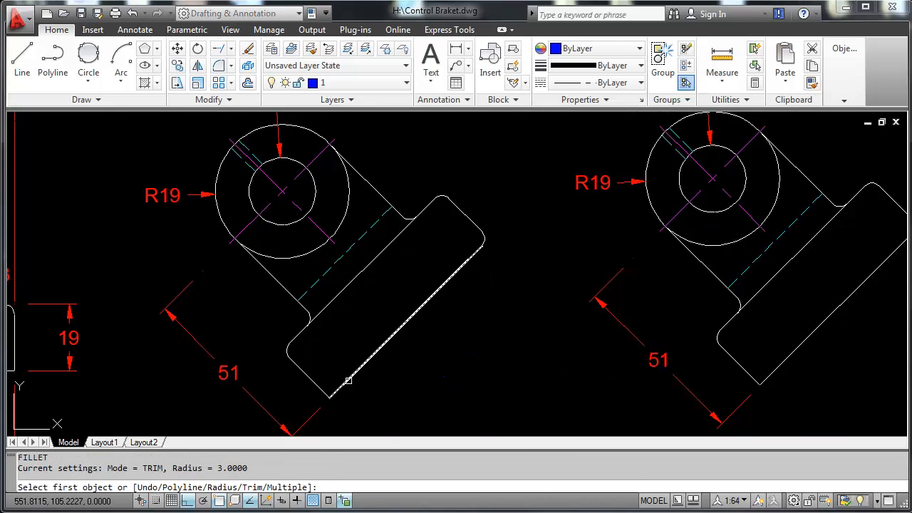
pyautogui.click(349, 378)
pyautogui.click(308, 372)
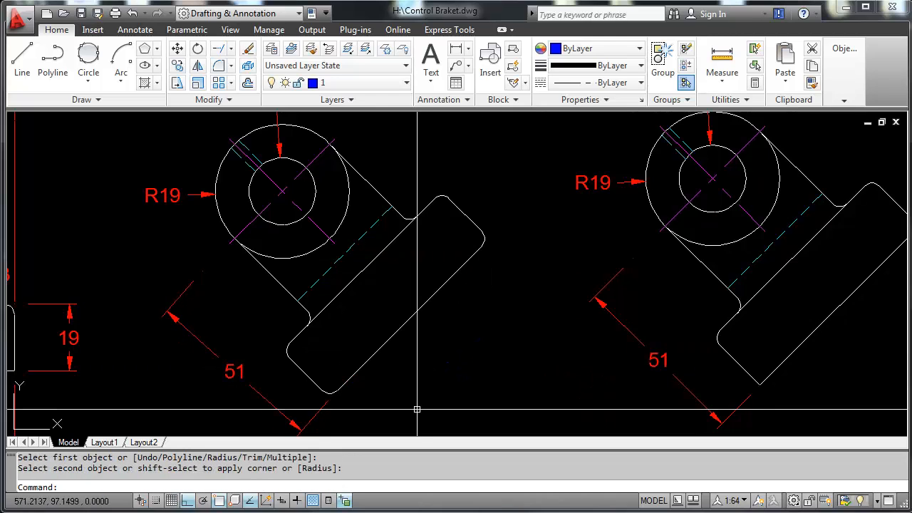
# Step: Chamfer the upper outer corner of the plate on the lower row's far end view with both distances set to 3
pyautogui.scroll(-4, 419, 385)
pyautogui.click(231, 65)
pyautogui.click(255, 115)
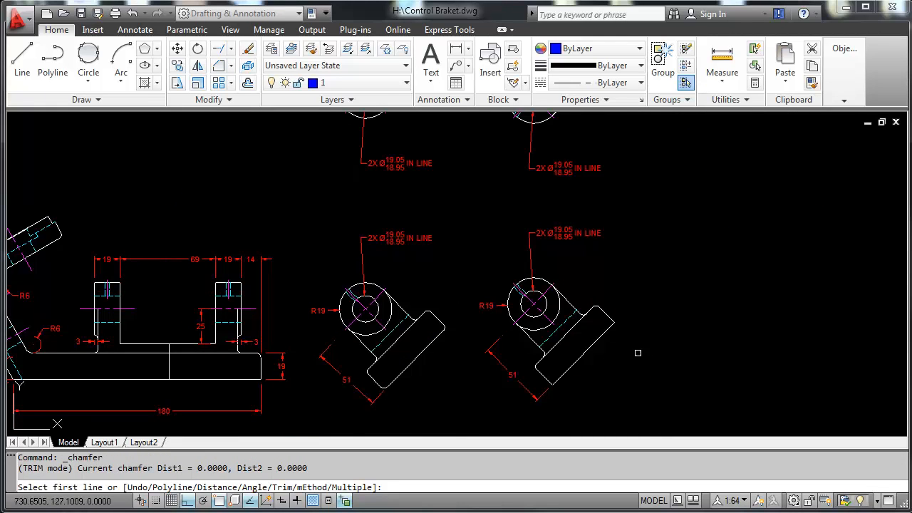
pyautogui.moveTo(638, 353); pyautogui.dragTo(551, 322, button='middle')
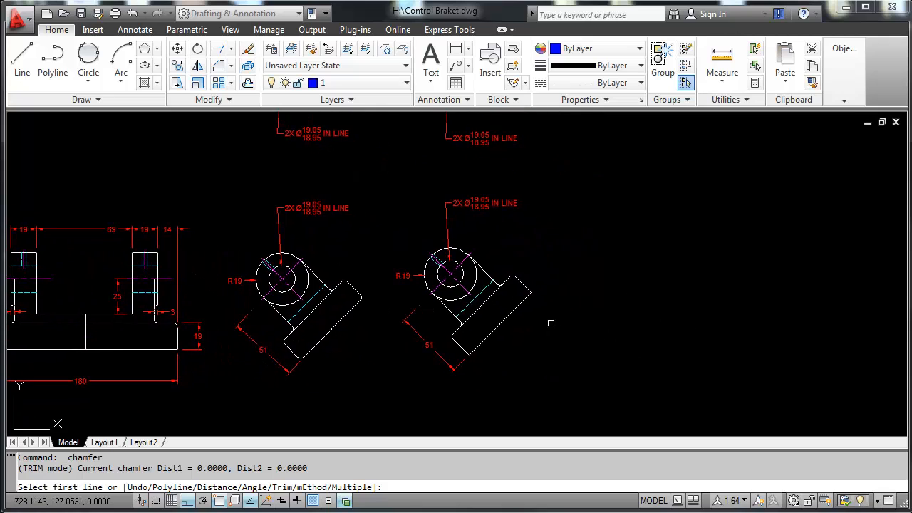
pyautogui.write('d')
pyautogui.press('Return')
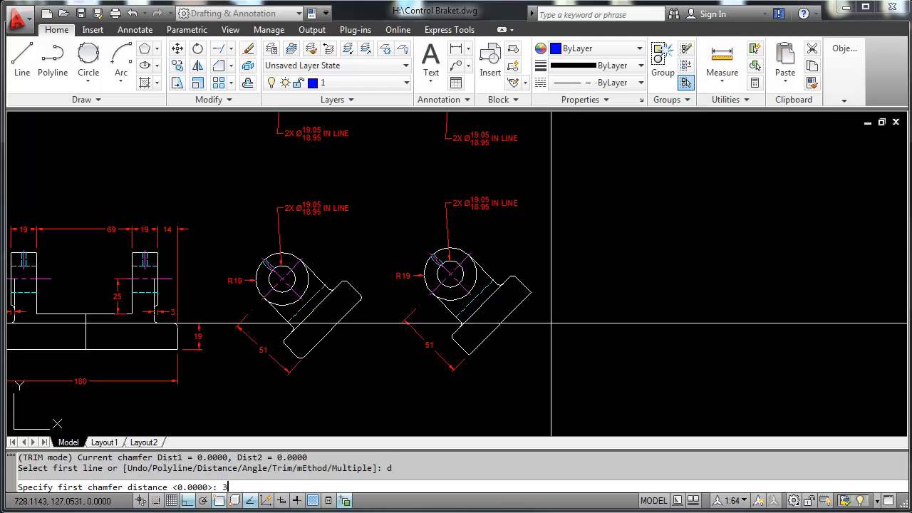
pyautogui.write('3')
pyautogui.press('Return')
pyautogui.press('Return')
pyautogui.scroll(3, 535, 305)
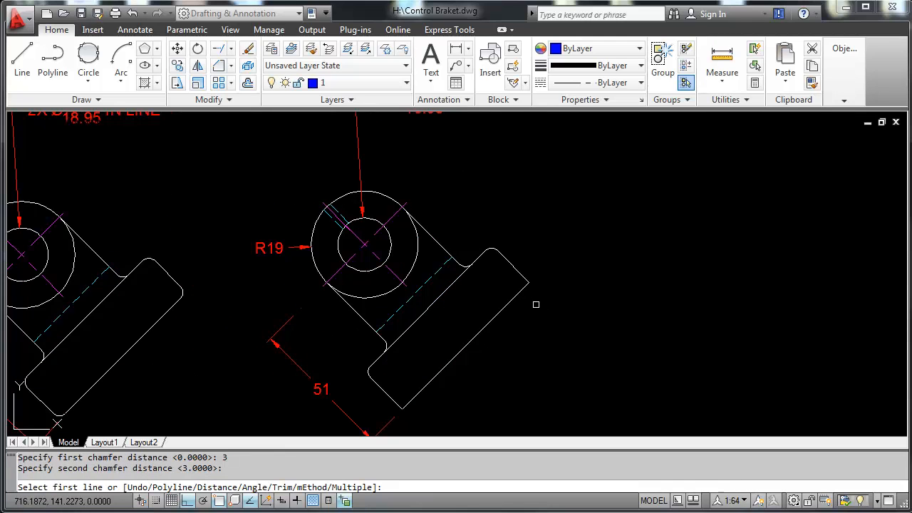
pyautogui.moveTo(558, 335); pyautogui.dragTo(518, 304, button='middle')
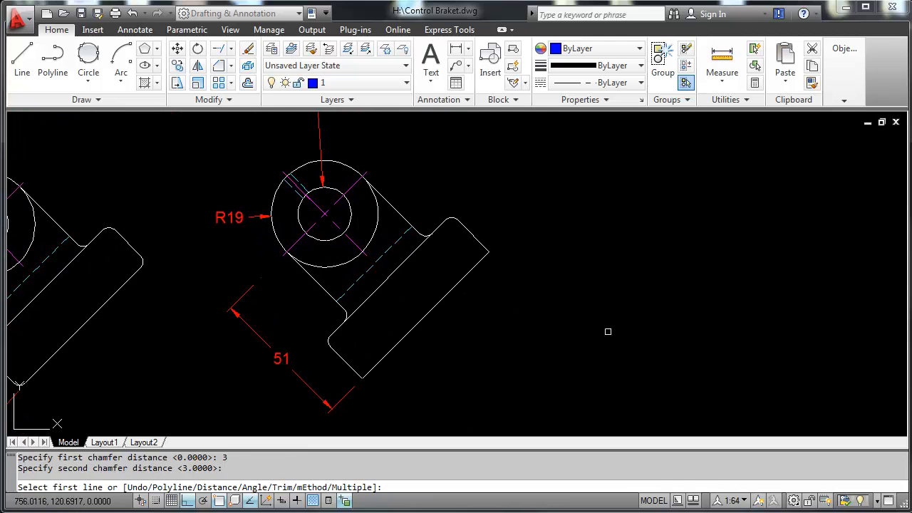
pyautogui.click(476, 265)
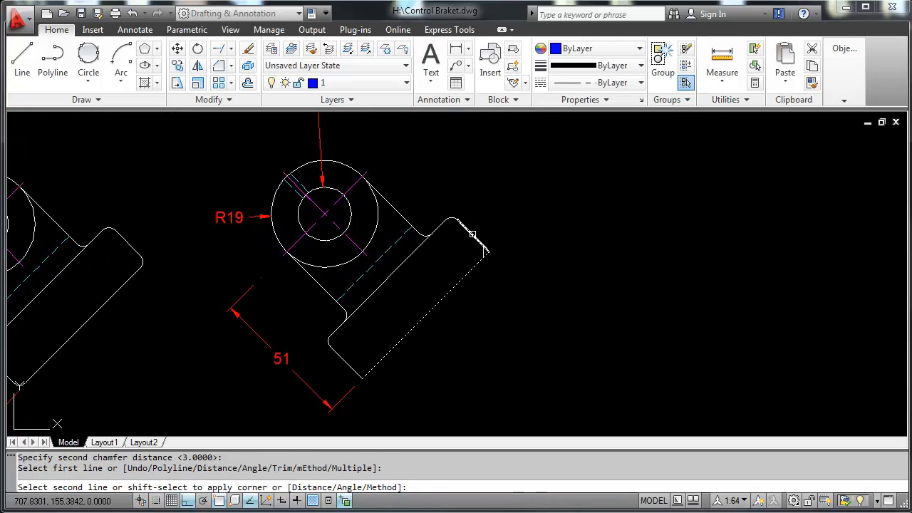
pyautogui.click(472, 234)
# Step: Chamfer the lower outer corner of that same plate with the same 3 by 3 distances
pyautogui.press('Return')
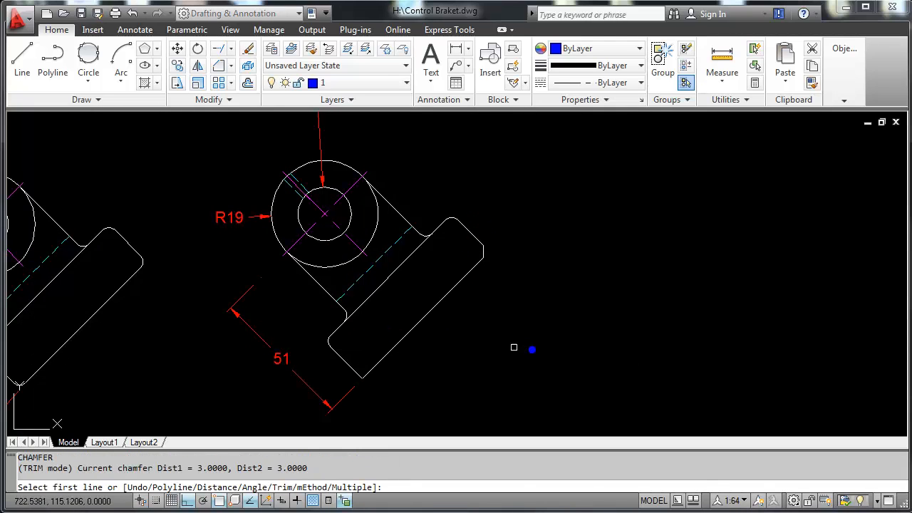
pyautogui.click(378, 364)
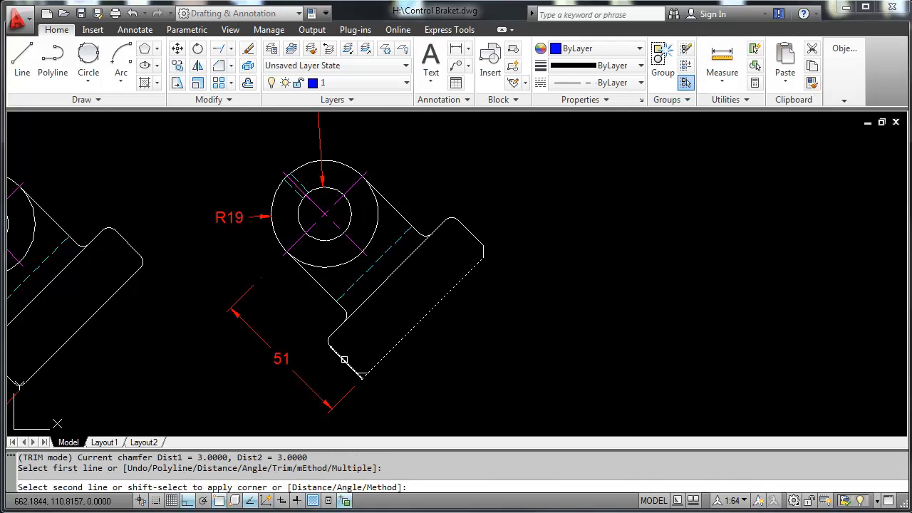
pyautogui.click(344, 360)
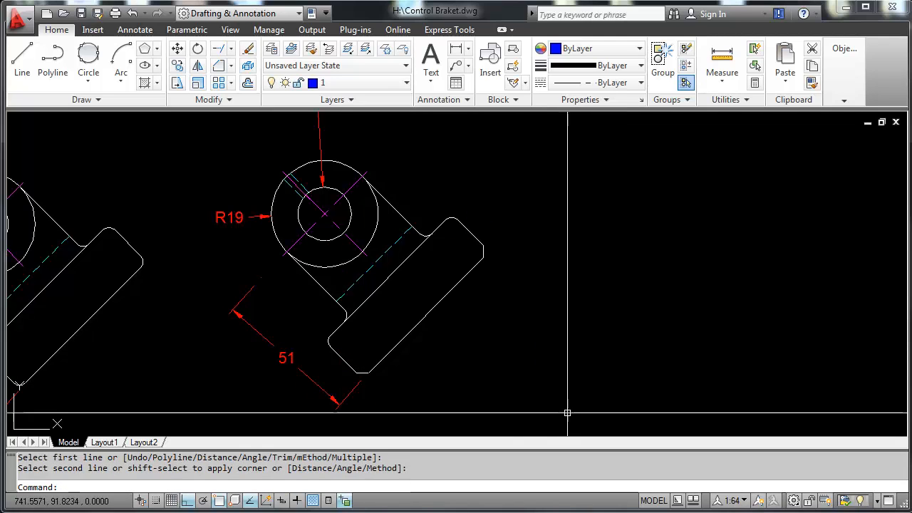
pyautogui.press('Return')
# Step: Create a rectangular array of the chamfered end view with its dimensions, as one row of four items extending to the right
pyautogui.click(219, 82)
pyautogui.scroll(-5, 562, 288)
pyautogui.moveTo(511, 269); pyautogui.dragTo(490, 251, button='middle')
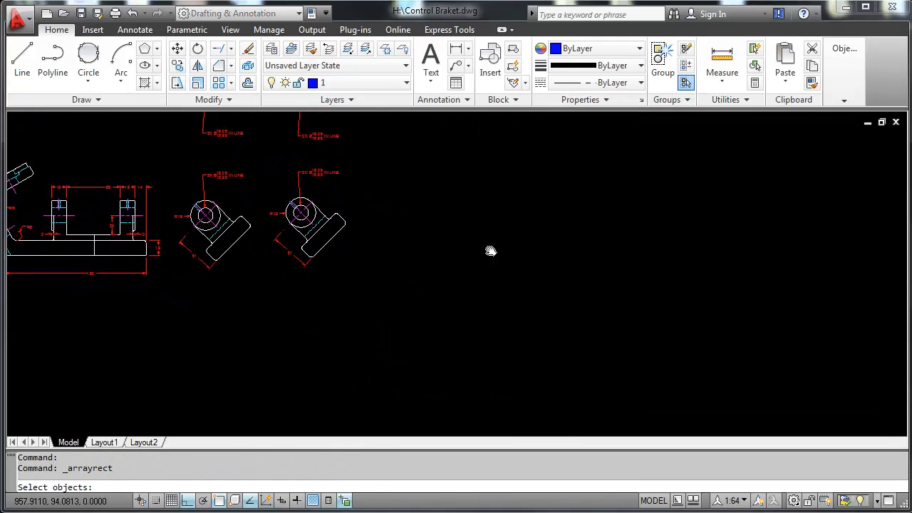
pyautogui.moveTo(372, 219); pyautogui.dragTo(375, 223, button='middle')
pyautogui.scroll(3, 267, 188)
pyautogui.click(242, 139)
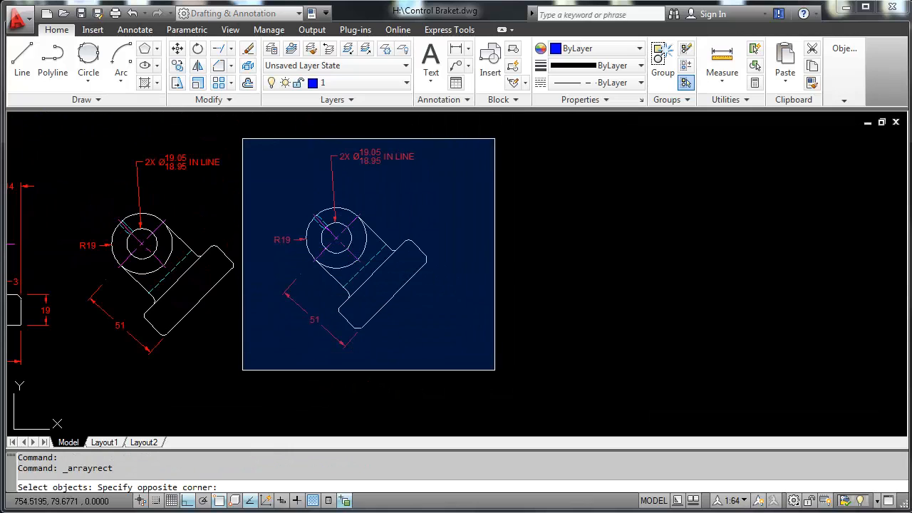
pyautogui.click(496, 371)
pyautogui.press('Return')
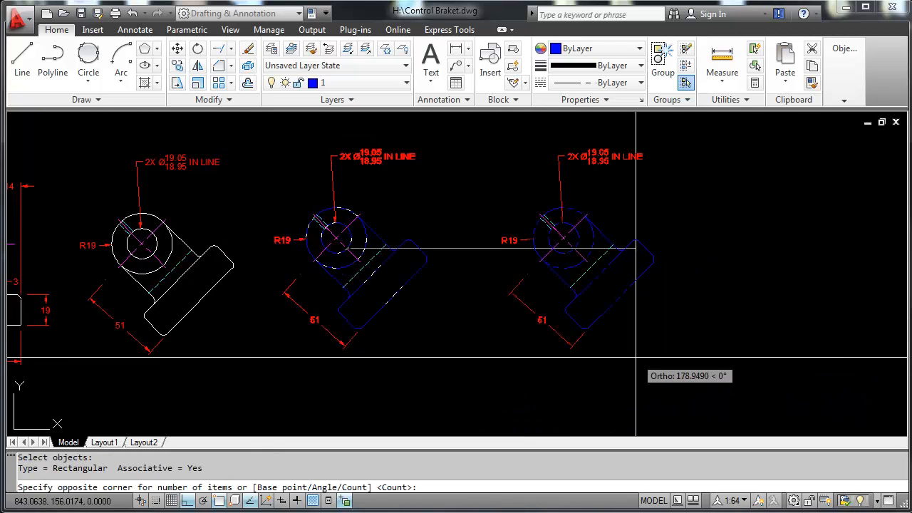
pyautogui.scroll(-3, 636, 314)
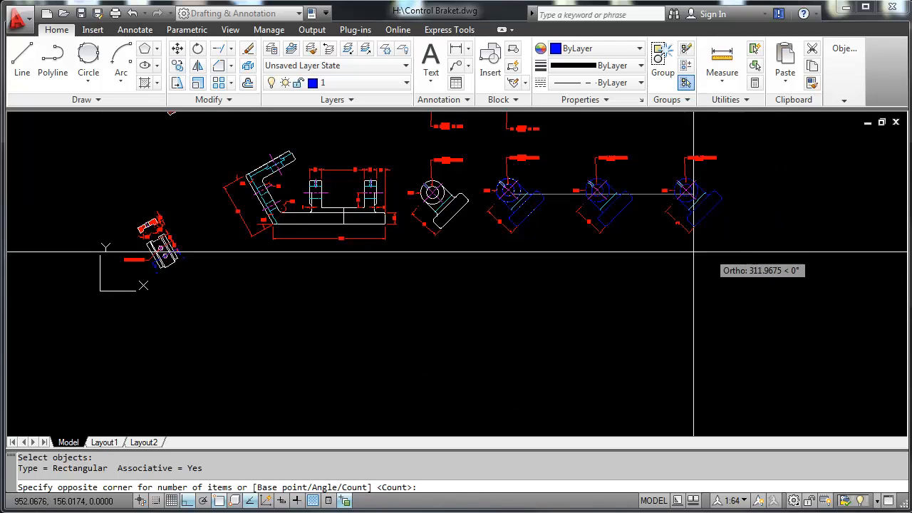
pyautogui.click(800, 252)
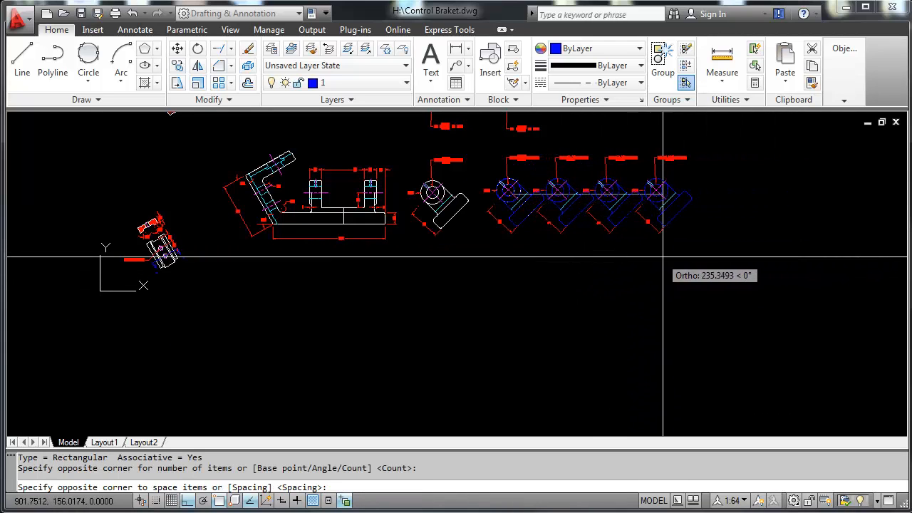
pyautogui.click(712, 266)
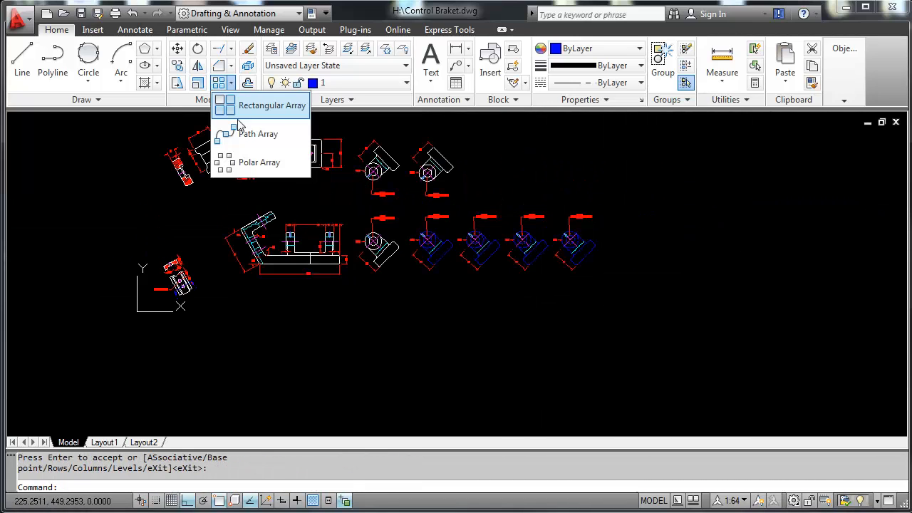
# Step: Create a polar array of the upper row's far end view with its dimensions, centred above and right of it, with 8 items filling 360 degrees
pyautogui.click(221, 165)
pyautogui.moveTo(525, 169); pyautogui.dragTo(404, 268, button='middle')
pyautogui.scroll(3, 314, 278)
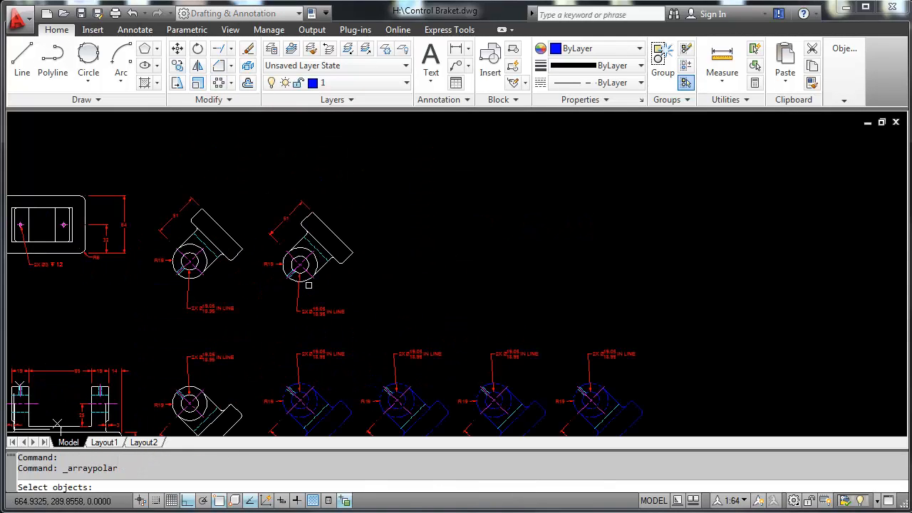
pyautogui.click(251, 182)
pyautogui.click(382, 328)
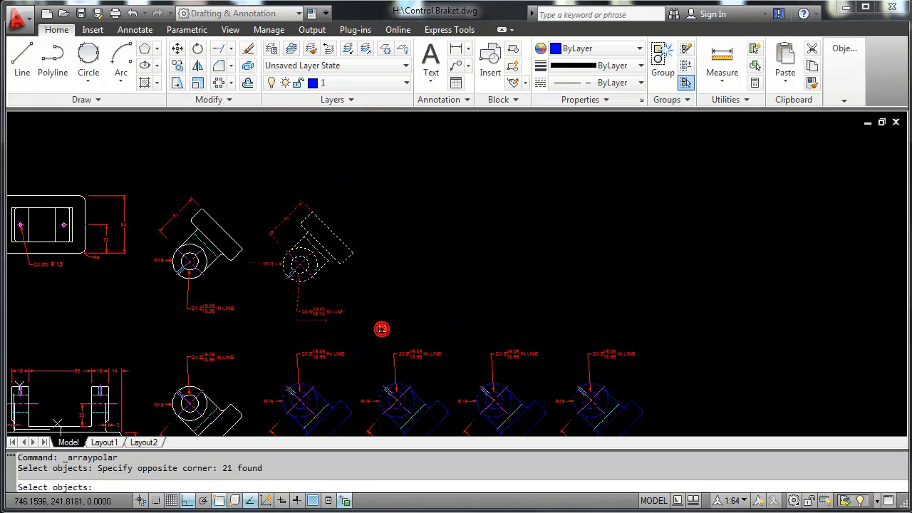
pyautogui.press('Return')
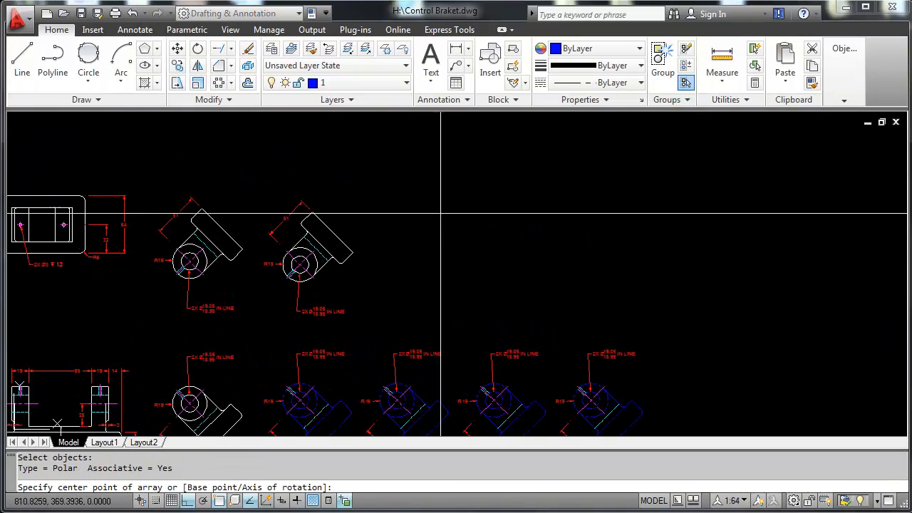
pyautogui.click(406, 151)
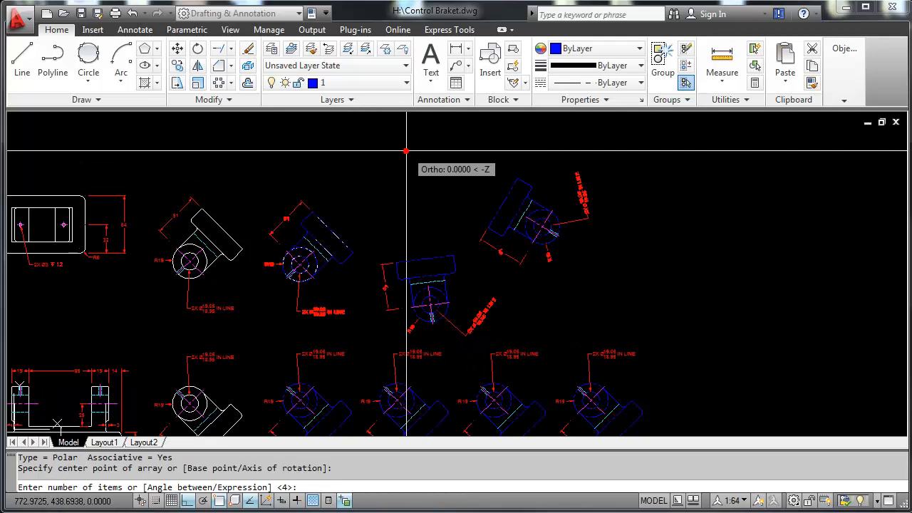
pyautogui.scroll(-2, 427, 245)
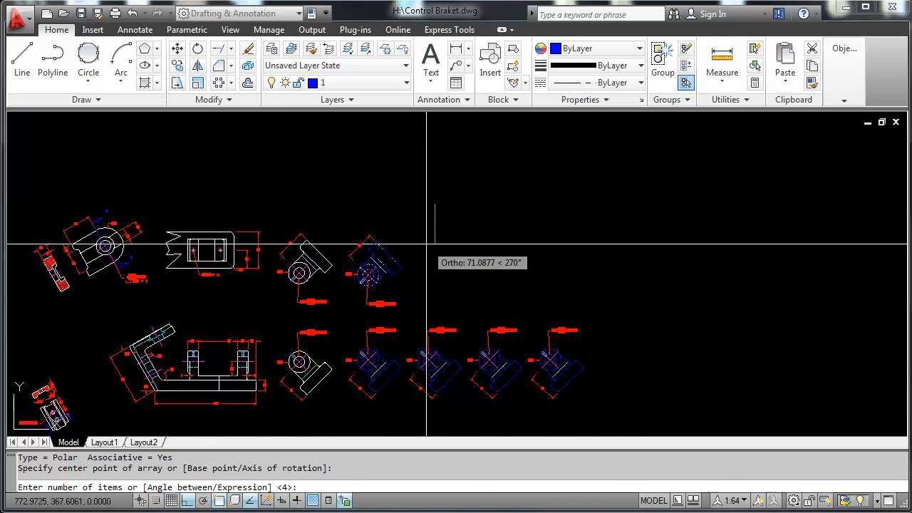
pyautogui.write('8')
pyautogui.press('Return')
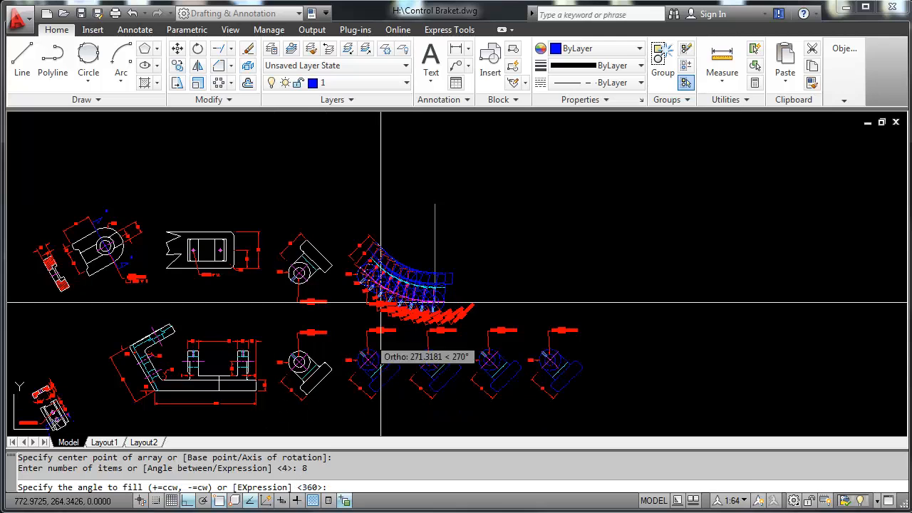
pyautogui.press('Return')
pyautogui.scroll(2, 427, 300)
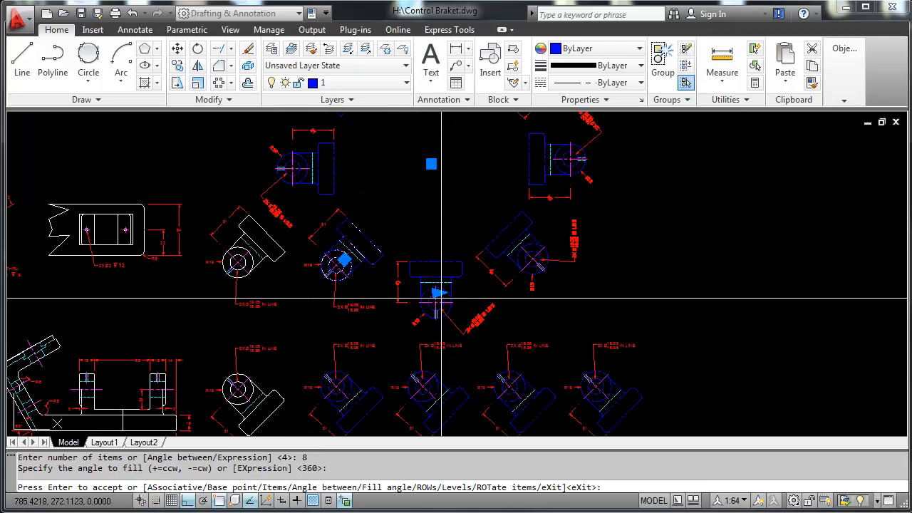
pyautogui.scroll(-3, 374, 311)
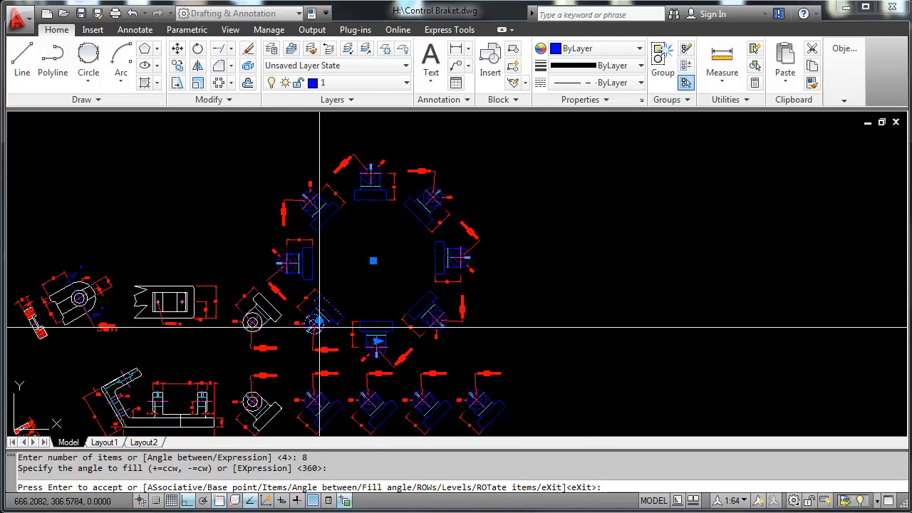
# Step: Erase the polar array of end views and the four-item rectangular array beside the lower row
pyautogui.click(250, 55)
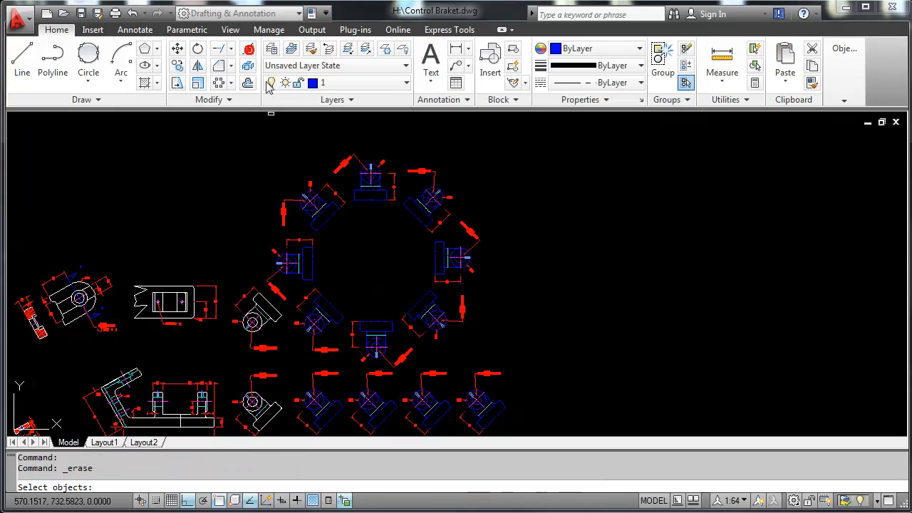
pyautogui.click(449, 270)
pyautogui.press('Return')
pyautogui.moveTo(414, 400); pyautogui.dragTo(467, 270, button='middle')
pyautogui.press('Return')
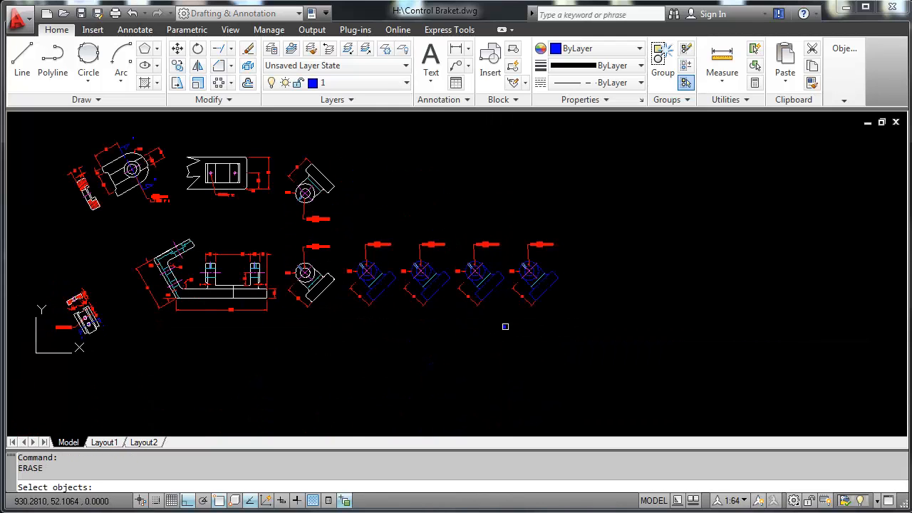
pyautogui.click(493, 294)
pyautogui.press('Return')
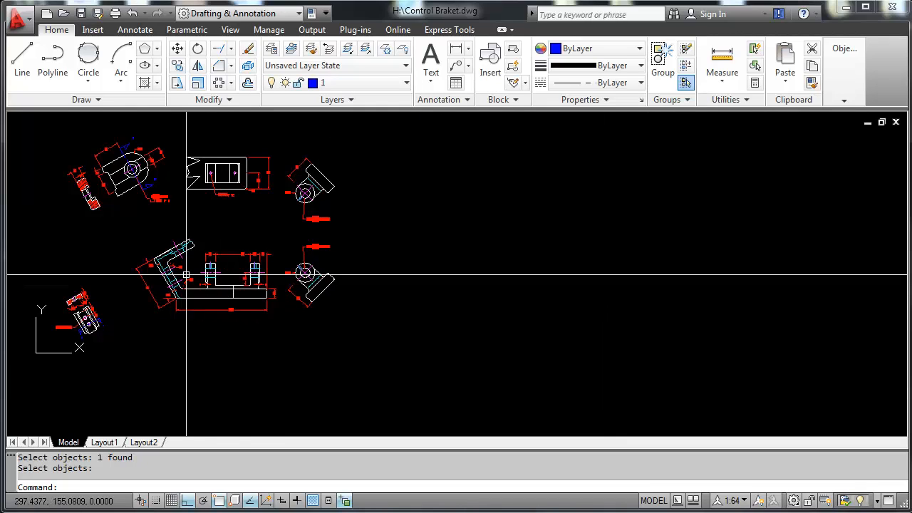
# Step: Offset the long outer edge of the plate on the lower row's remaining end view outward by 5
pyautogui.click(248, 83)
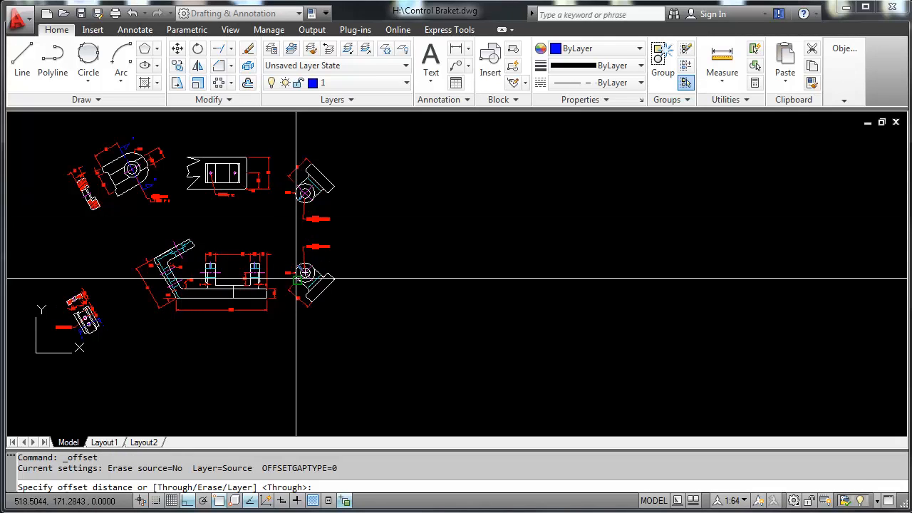
pyautogui.scroll(3, 325, 302)
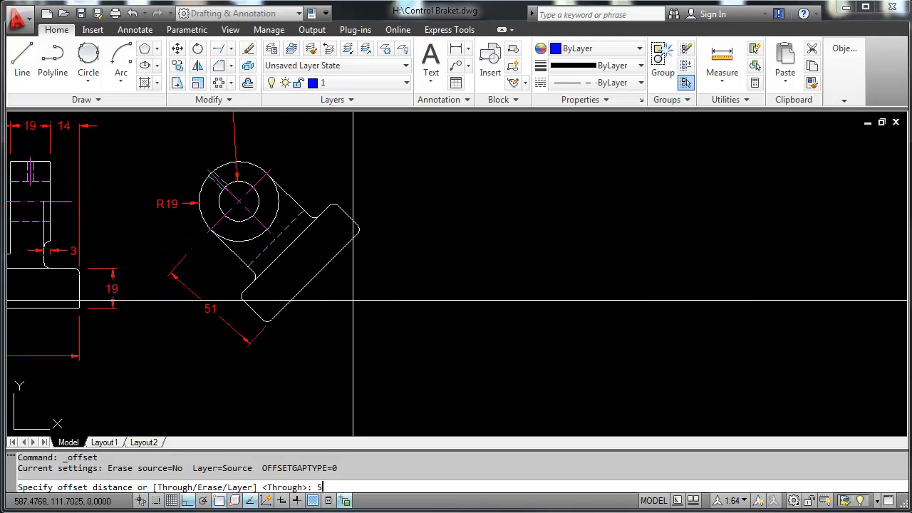
pyautogui.write('5')
pyautogui.press('Return')
pyautogui.click(323, 270)
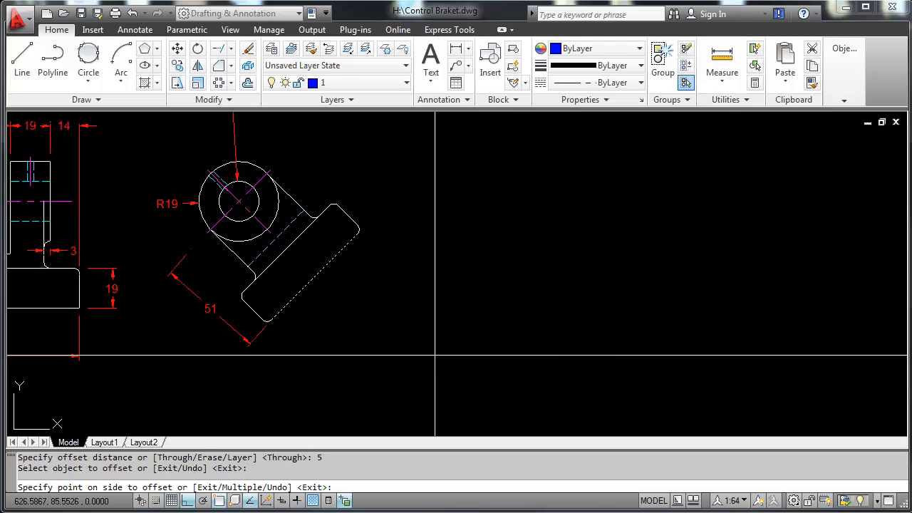
pyautogui.click(435, 354)
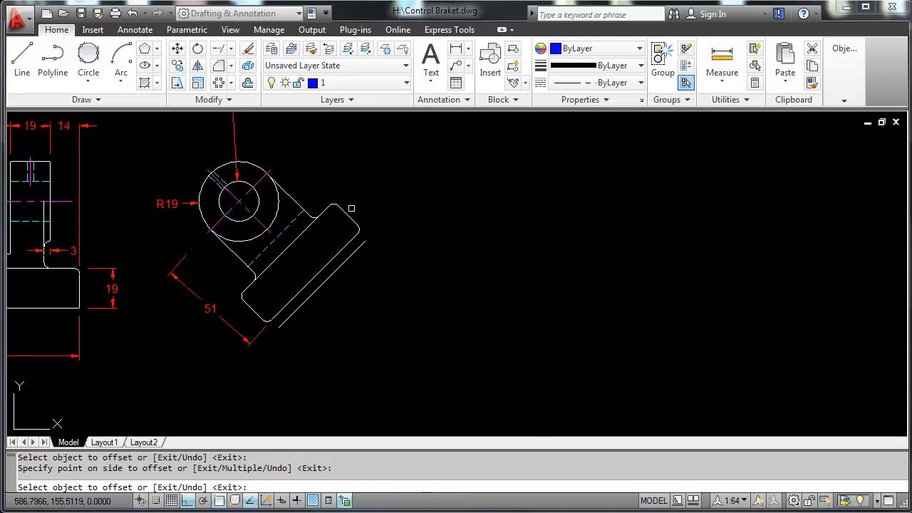
# Step: Offset the upper and lower short end edges of the same plate outward by the same distance of 5
pyautogui.click(346, 213)
pyautogui.click(396, 190)
pyautogui.click(252, 309)
pyautogui.click(439, 352)
pyautogui.press('Return')
# Step: Break the long offset line outside the plate by removing a short portion near its middle
pyautogui.click(214, 100)
pyautogui.click(196, 138)
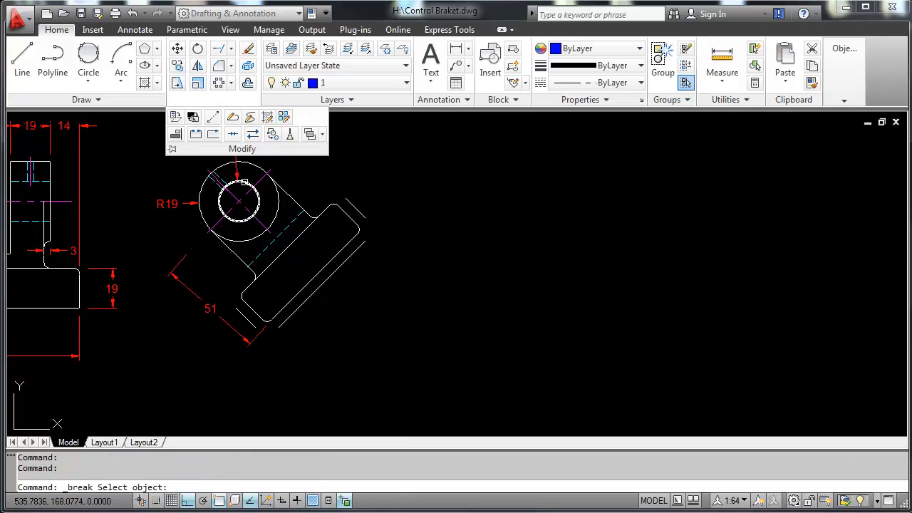
pyautogui.click(304, 304)
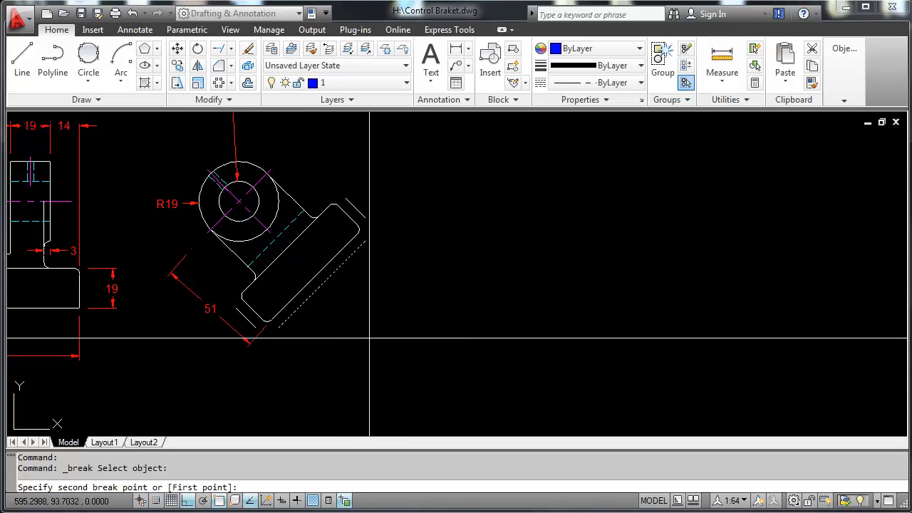
pyautogui.click(333, 283)
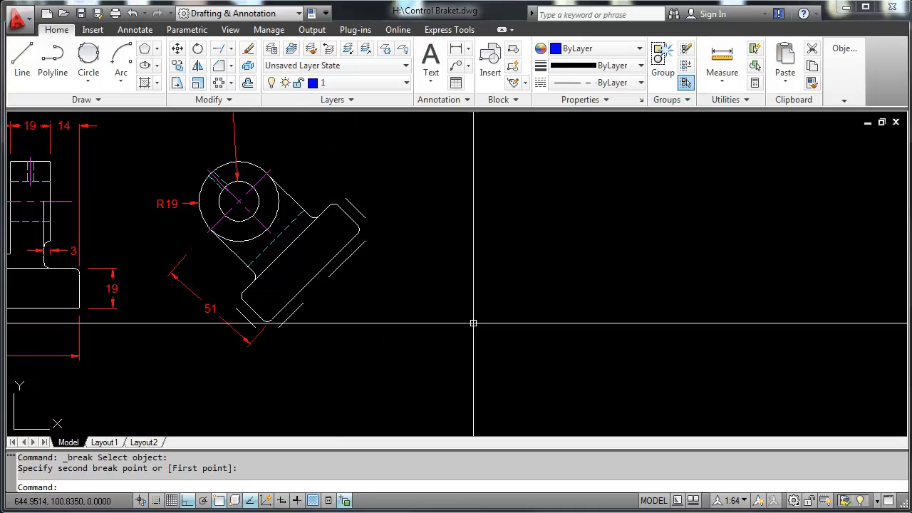
# Step: Join the two pieces of the broken long offset line into one line
pyautogui.click(209, 99)
pyautogui.click(251, 129)
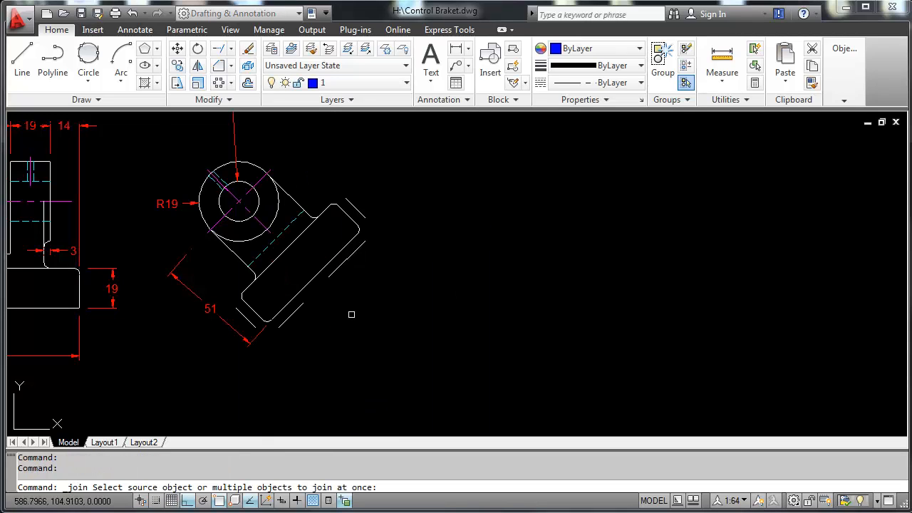
pyautogui.click(299, 308)
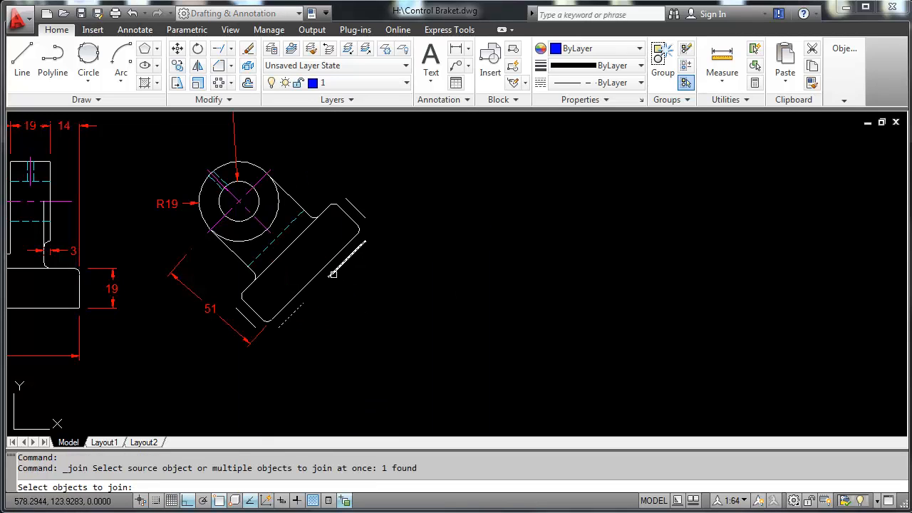
pyautogui.click(332, 272)
pyautogui.press('Return')
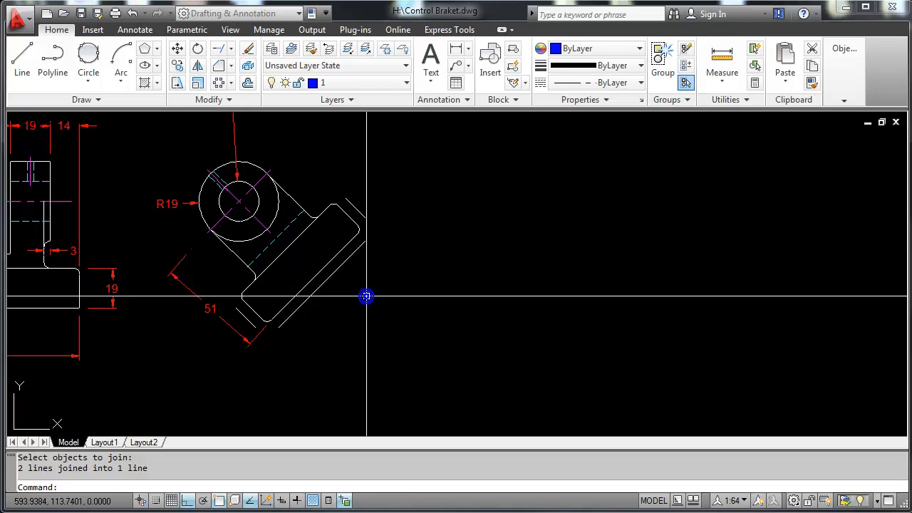